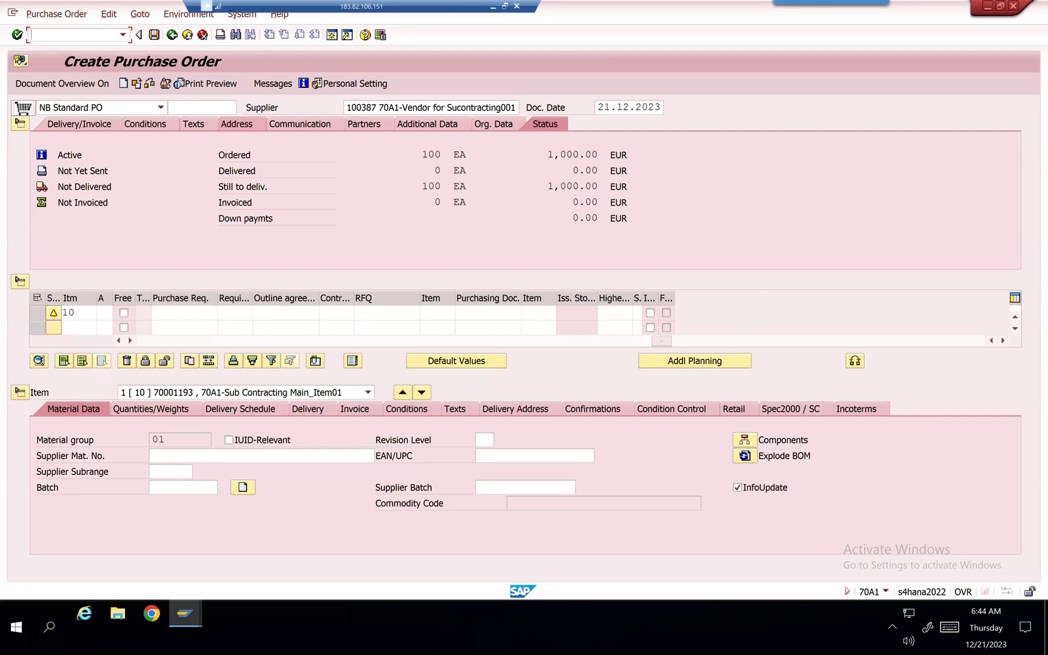
Step: Start a new purchase order (me21n) for the subcontracting supplier from history
text(me21n)
key(Return)
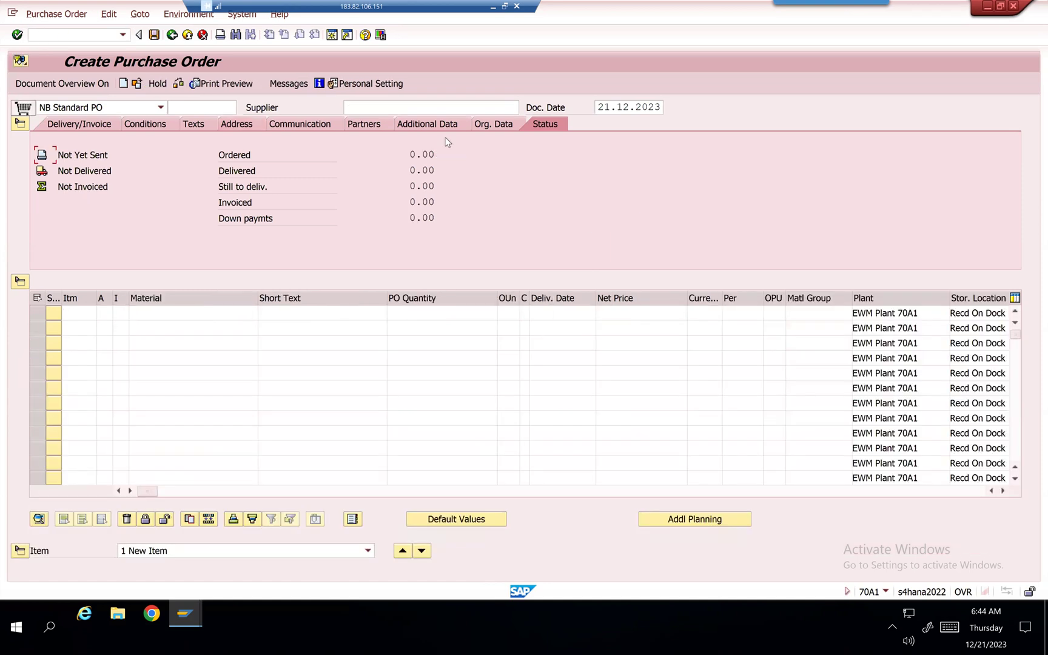
click(370, 109)
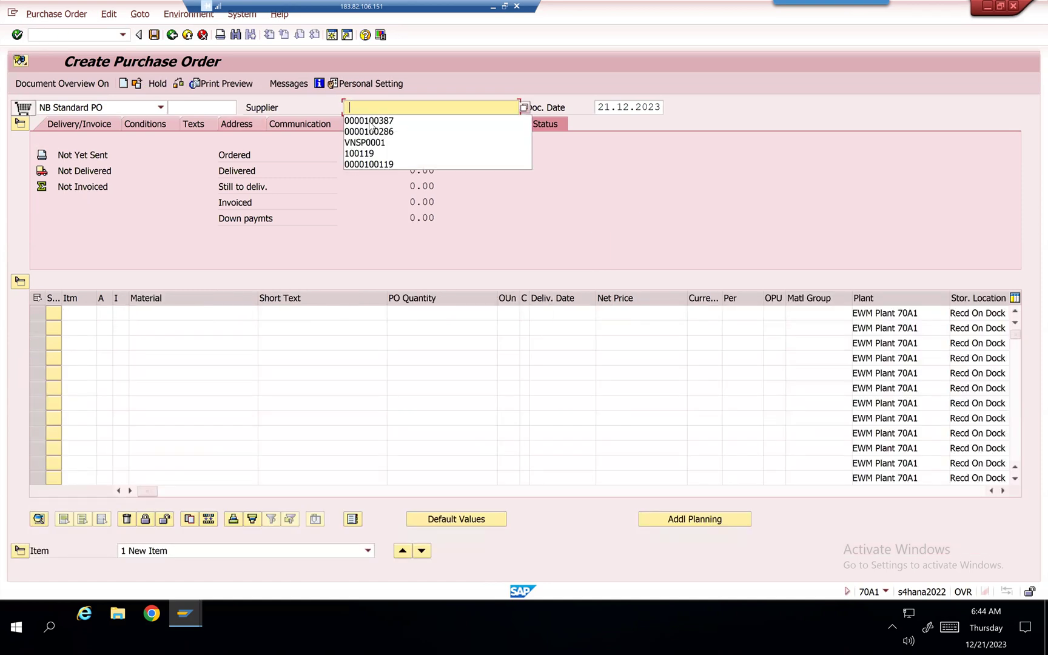
click(370, 121)
key(Return)
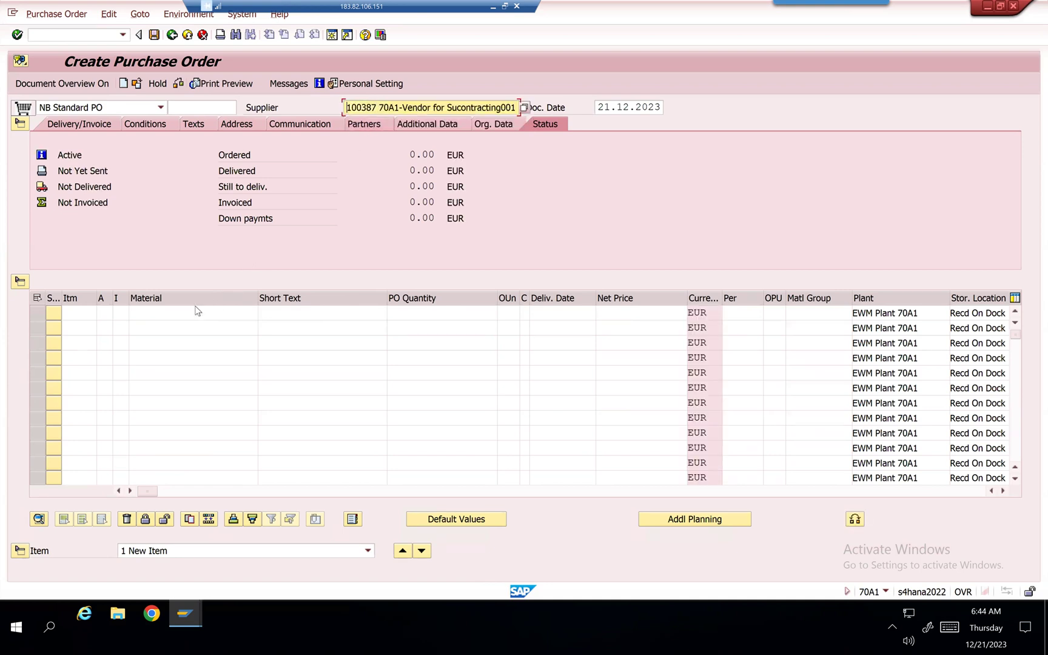
Step: Add item 10 with material 70001193, price 10.00 EUR and quantity 100, accepting the price warning
click(181, 315)
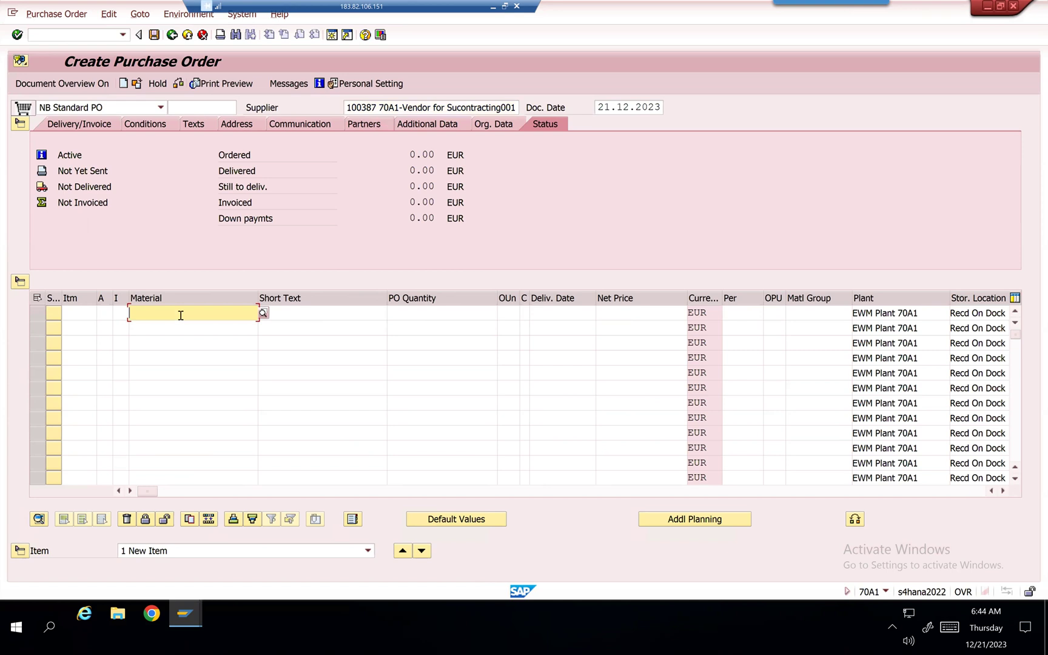
click(174, 325)
key(Return)
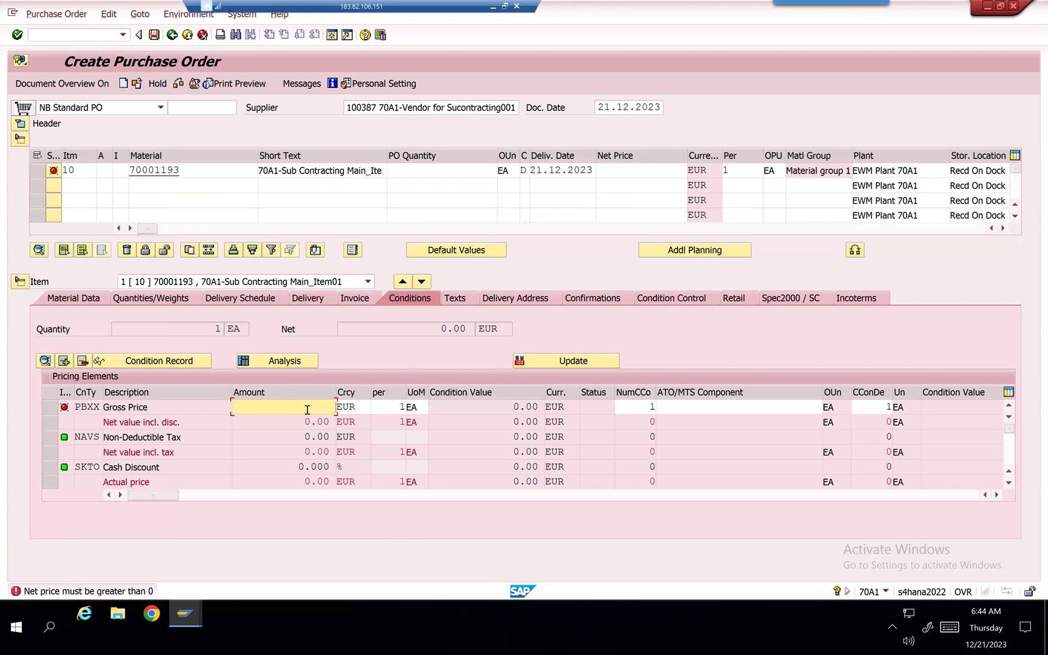
text(1)
key(Return)
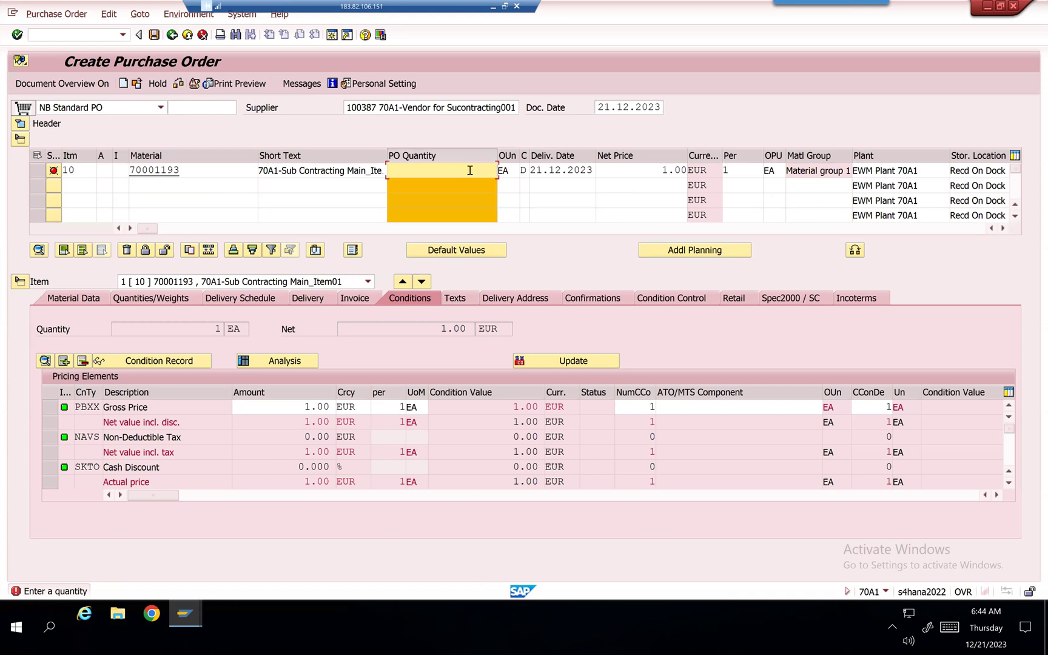
text(100)
key(Return)
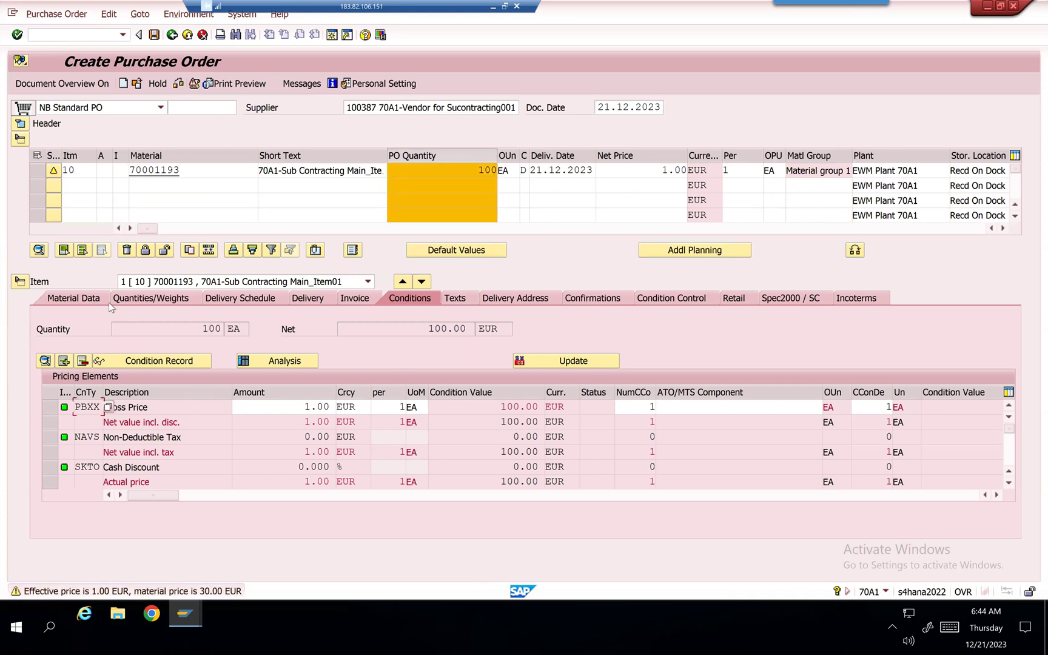
key(Return)
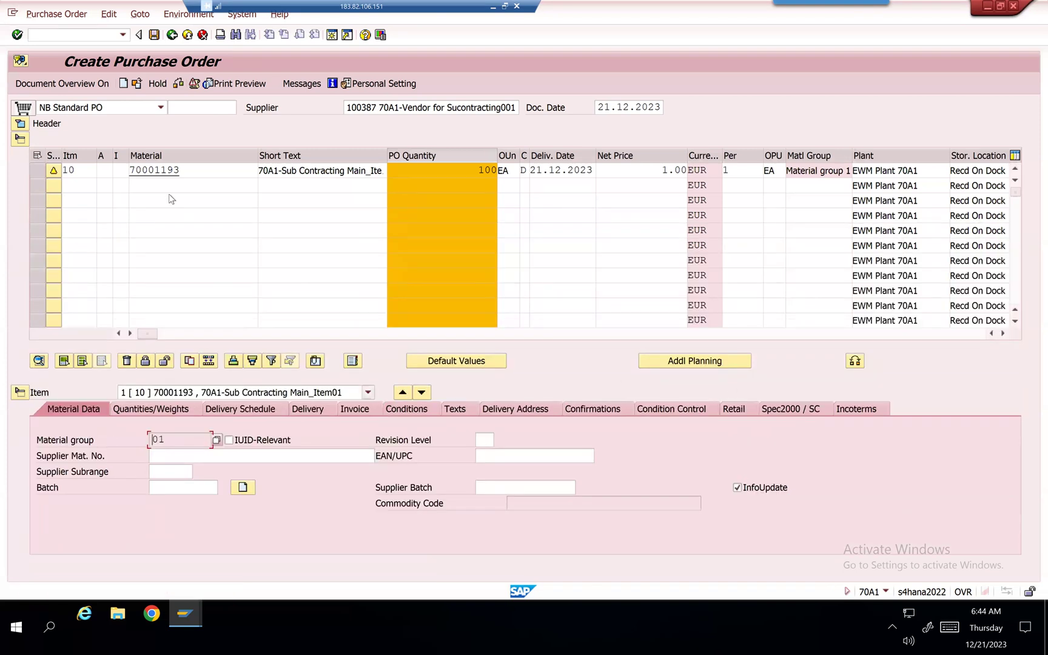
Step: Set item category L (subcontracting) and try to view the item's components
click(121, 170)
text(1)
key(Return)
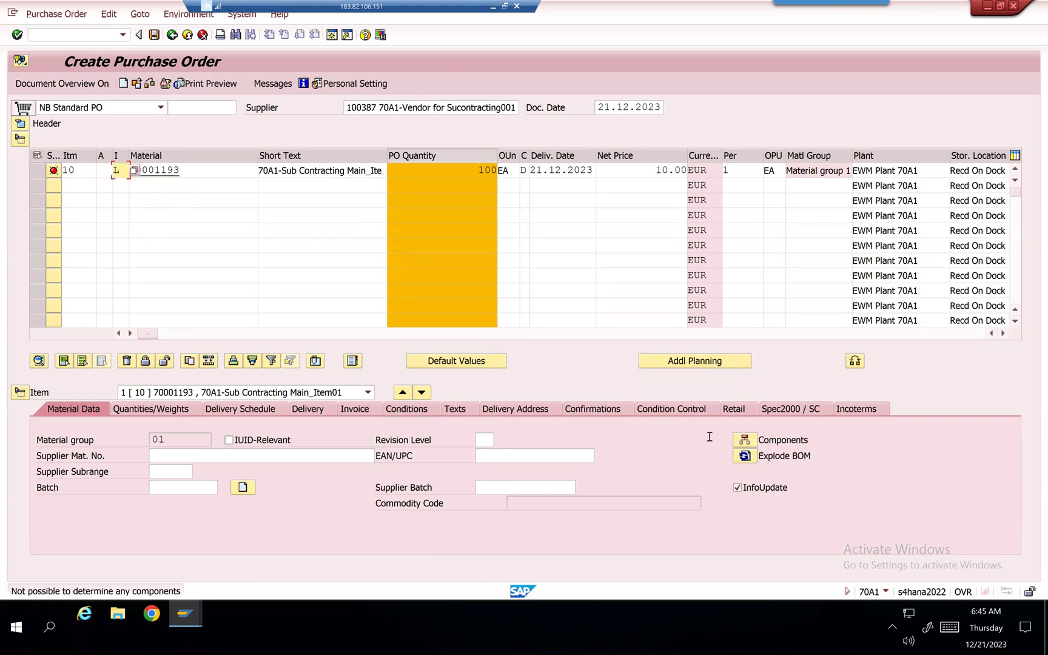
click(776, 441)
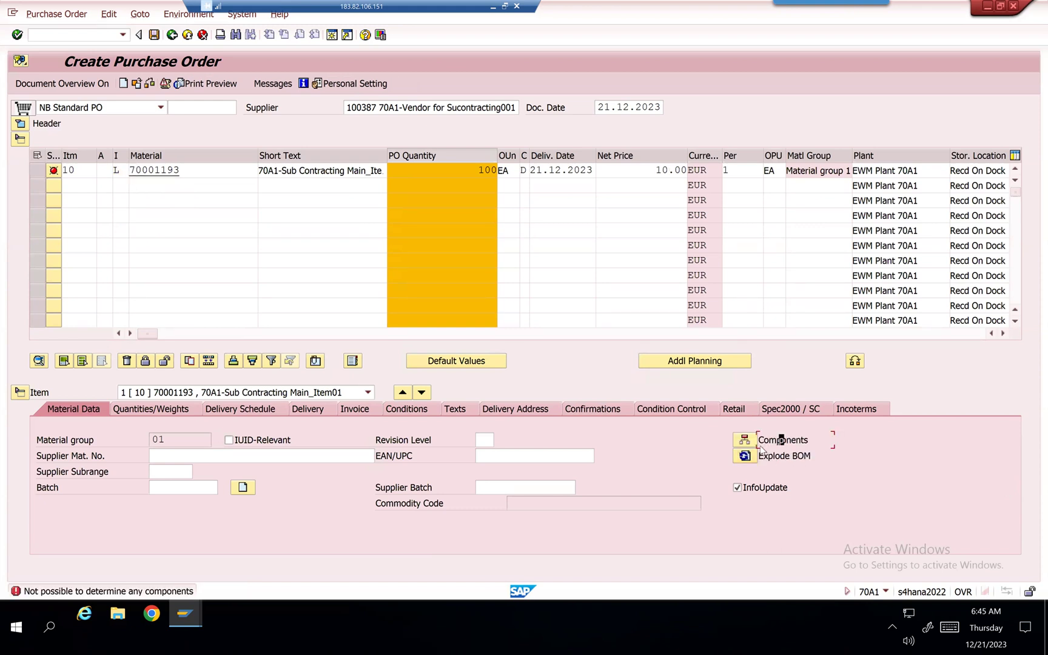
Step: Enter components 70001192 and 70001183 in item 10's component list
click(745, 441)
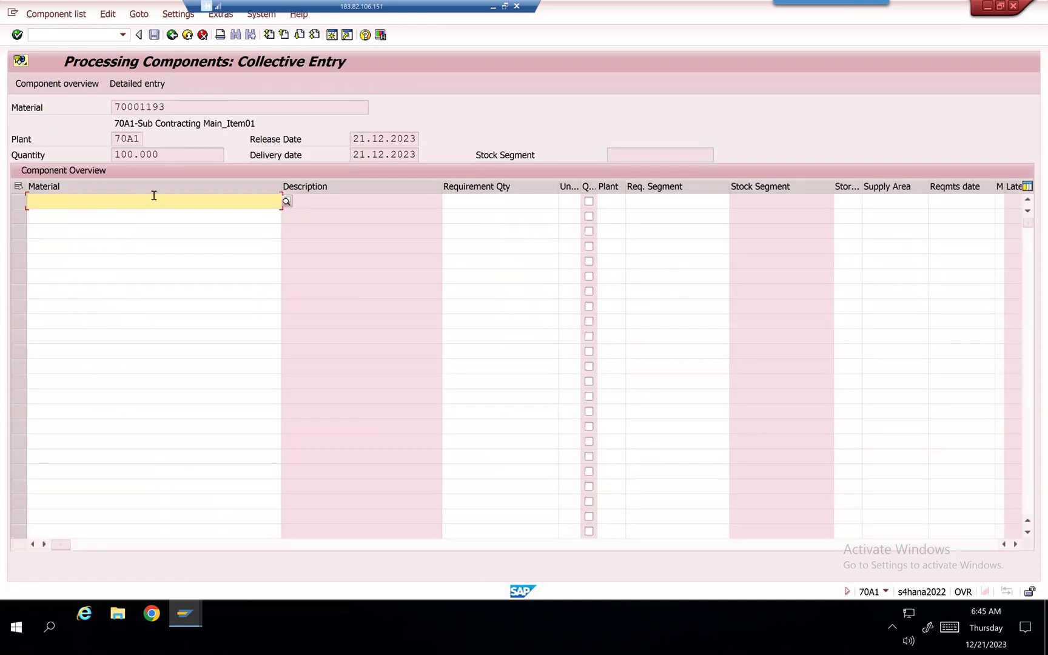
click(131, 202)
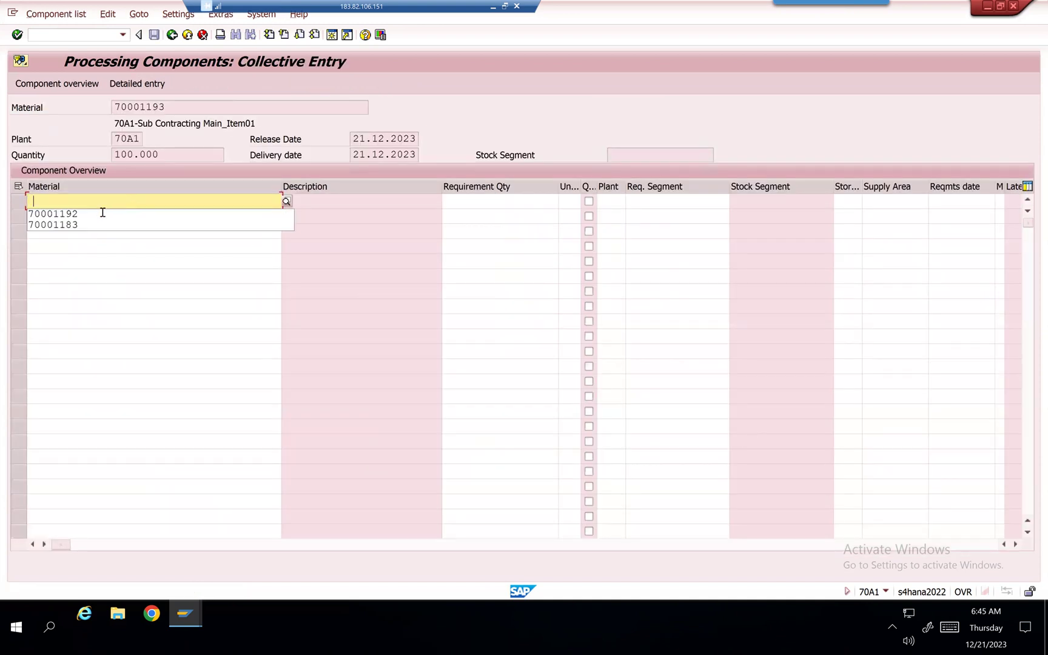
click(77, 219)
click(77, 219)
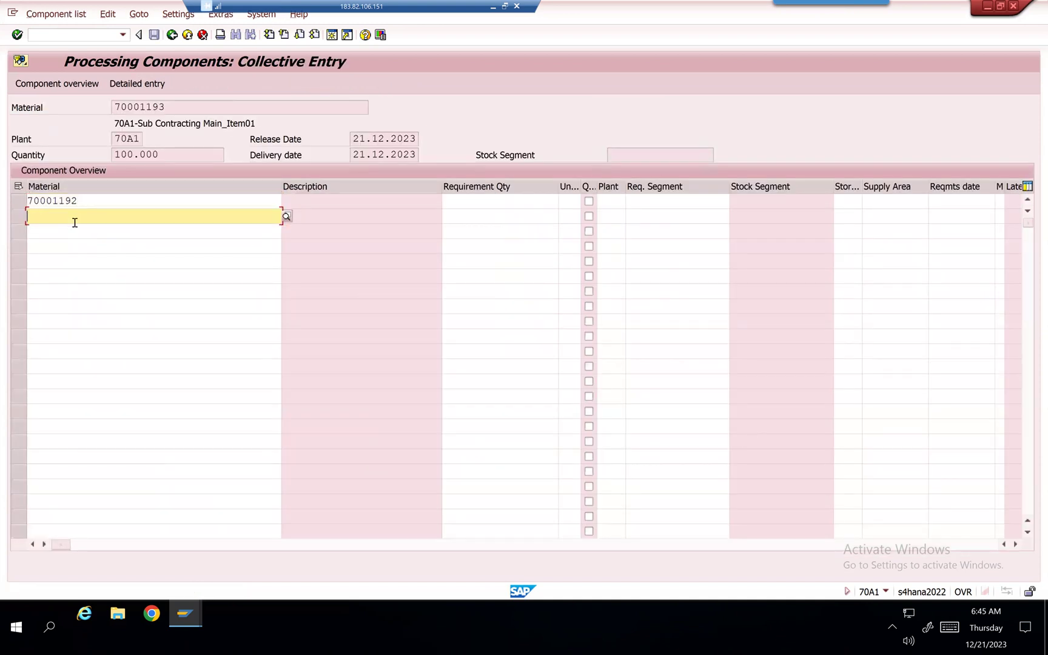
click(75, 222)
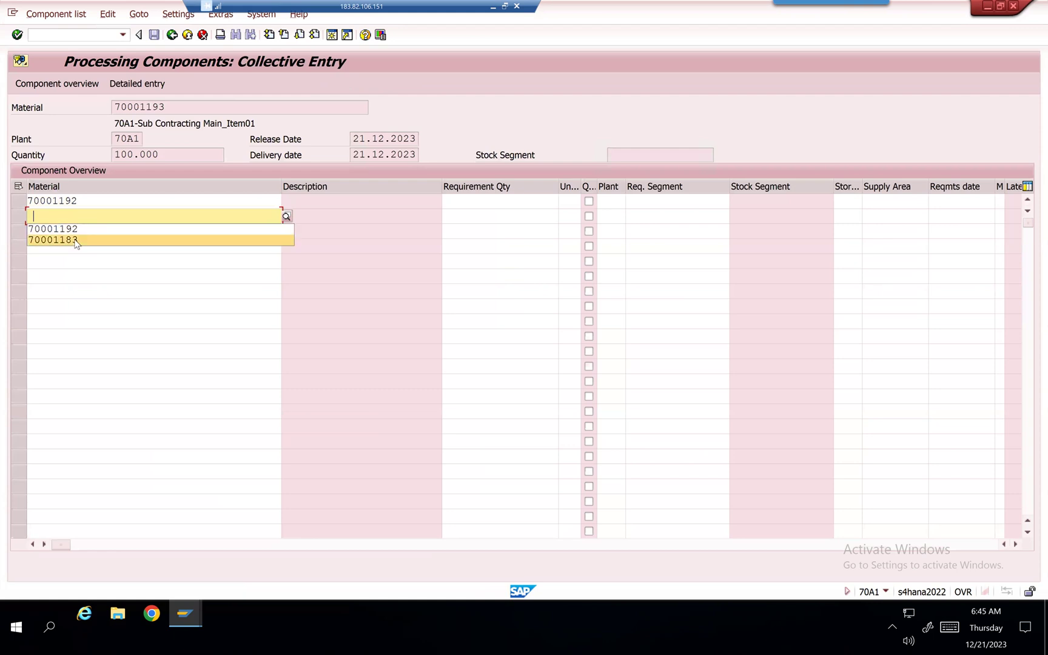
click(75, 240)
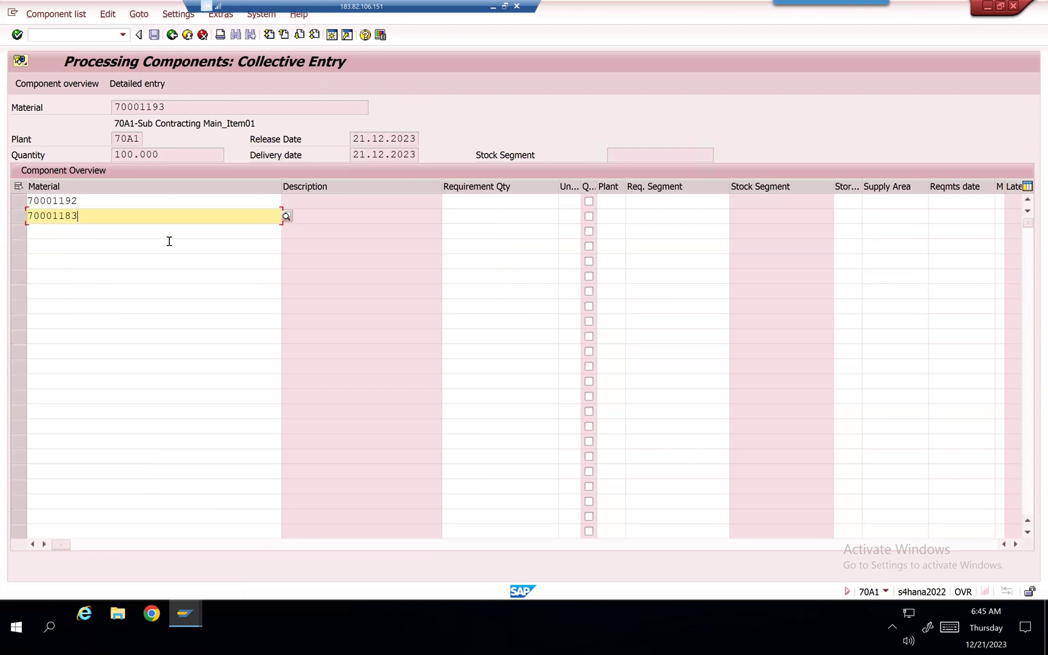
Step: Give both components a requirement quantity of 200 EA and confirm them
click(475, 205)
click(544, 215)
click(532, 219)
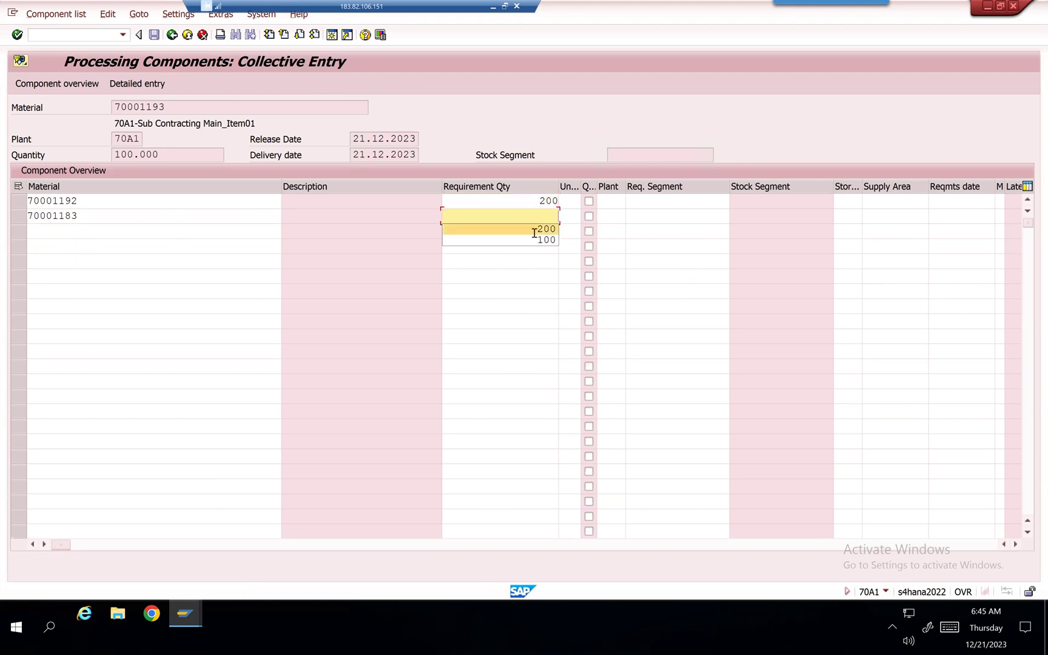
click(534, 231)
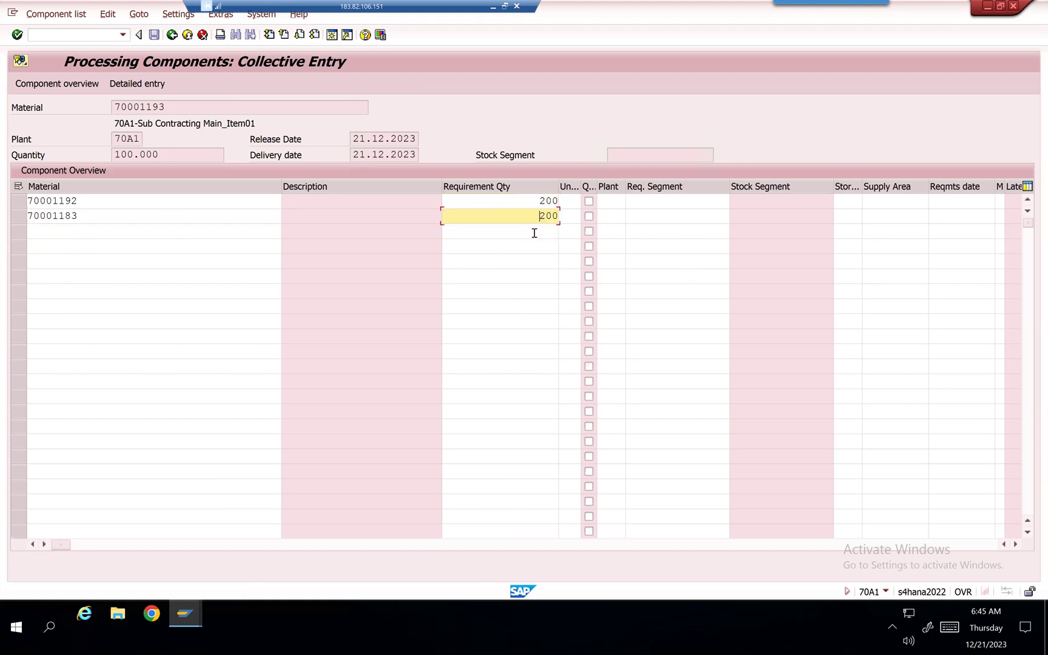
key(Return)
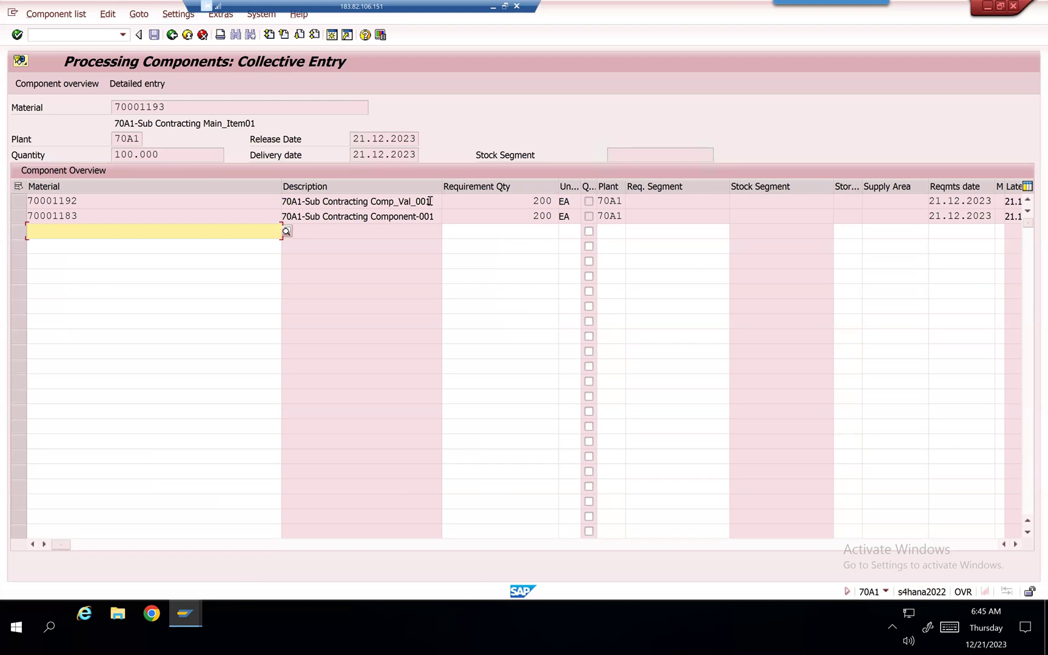
double_click(416, 204)
drag(399, 217, 438, 216)
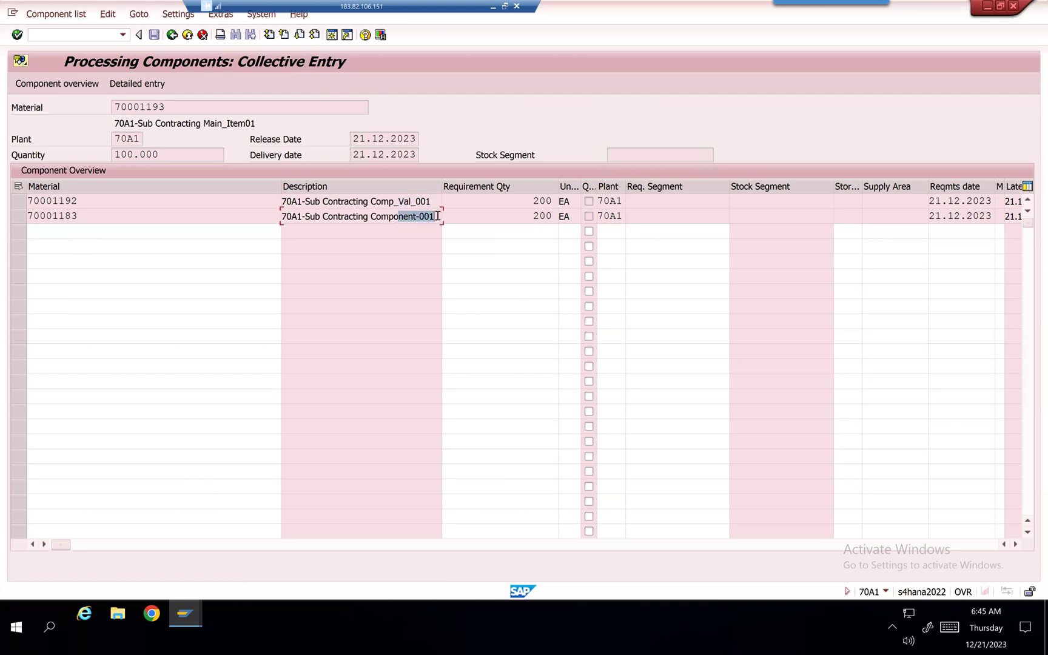
click(173, 36)
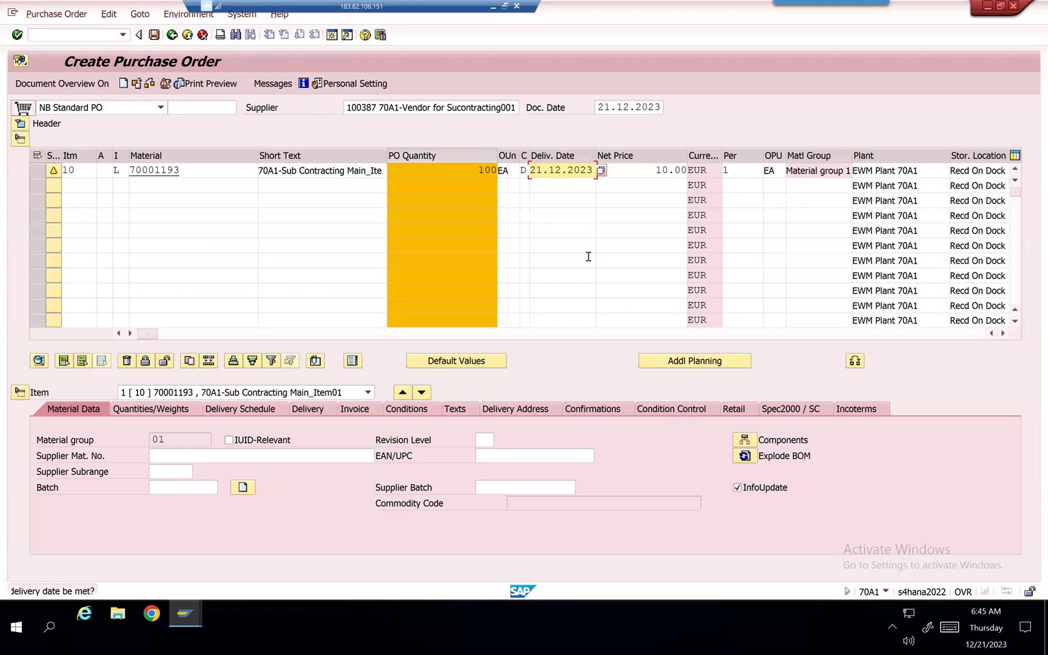
click(459, 172)
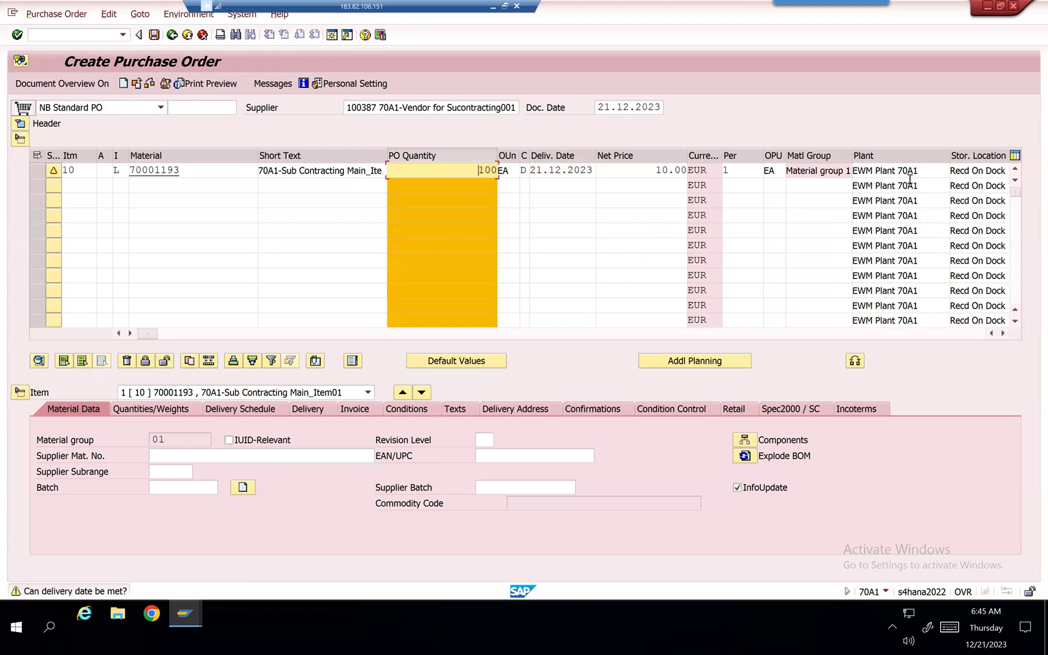
click(601, 410)
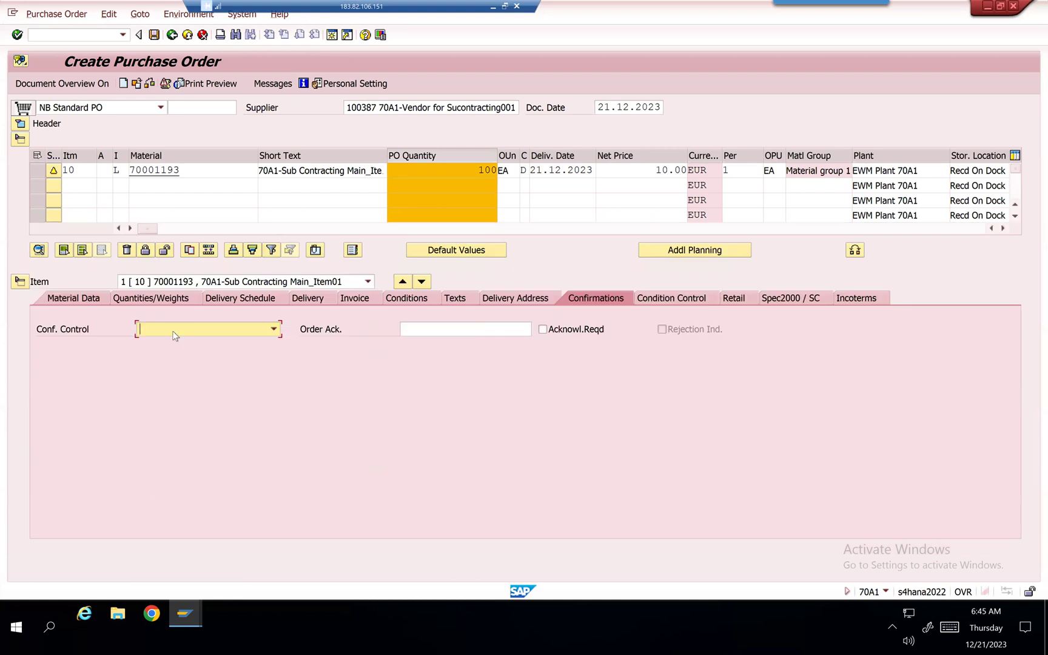
click(172, 330)
click(174, 377)
click(154, 36)
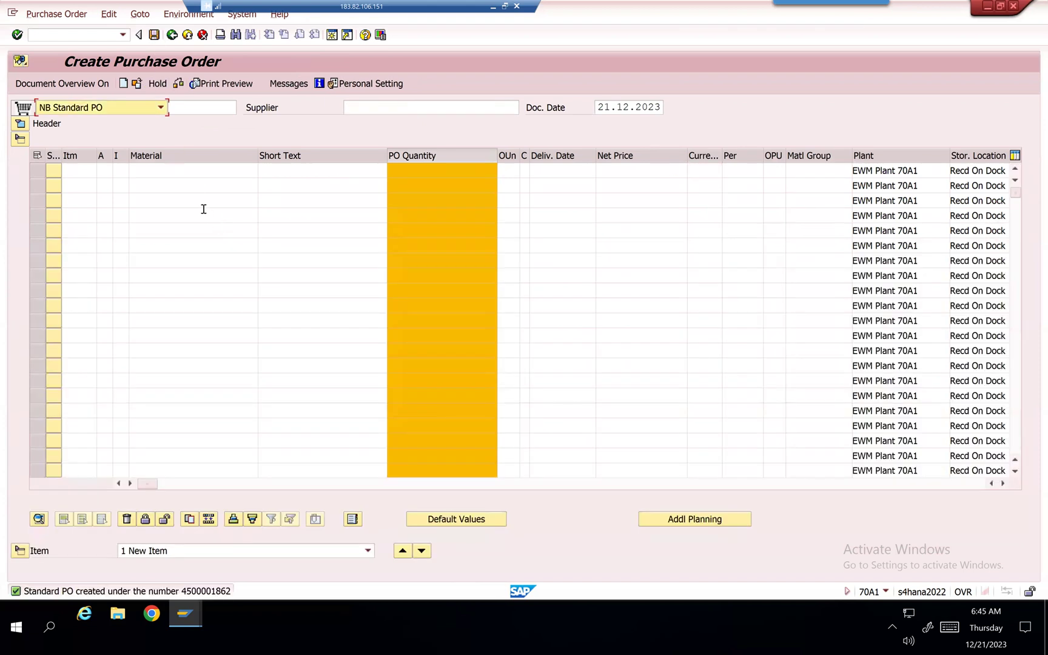
click(46, 15)
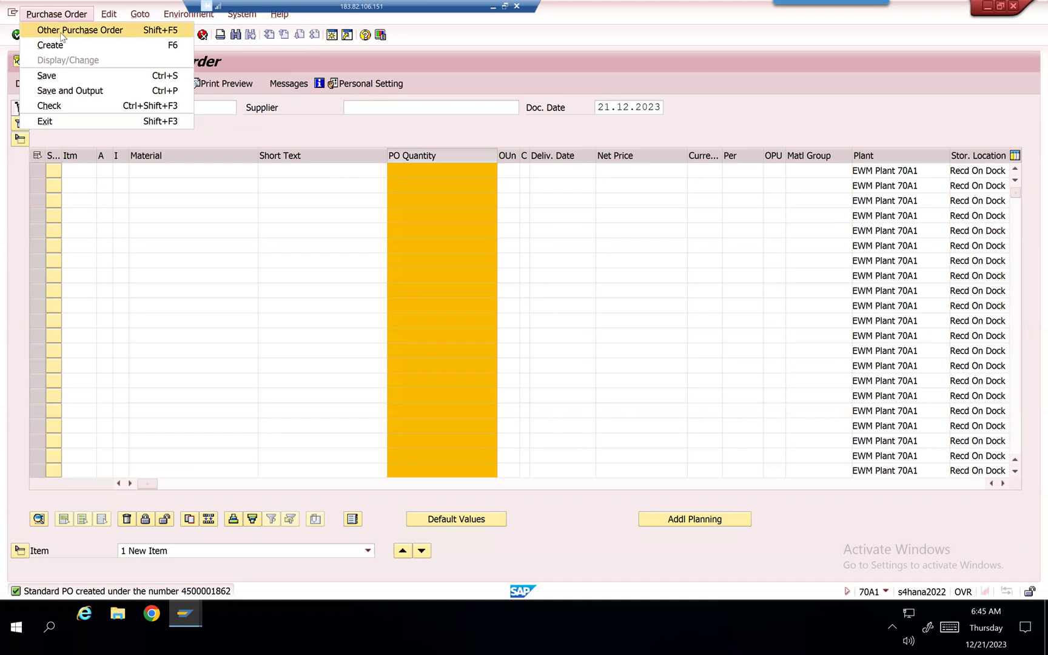
click(60, 32)
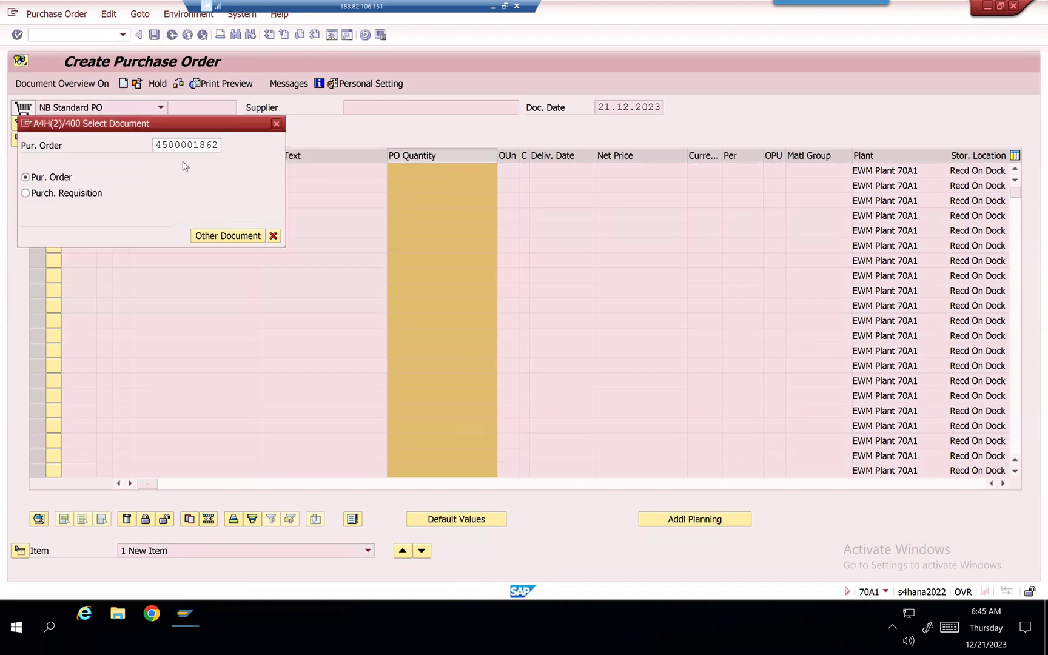
key(Return)
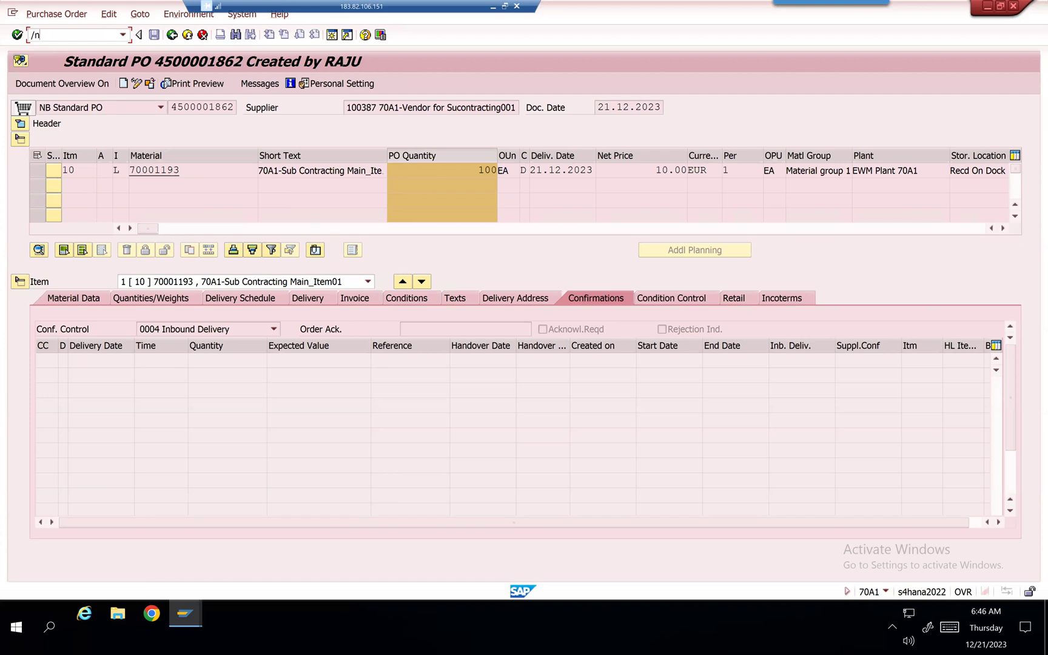
Step: Try to open the subcontracting stock monitor with /me2o from the command field
text(/me2o)
key(Return)
key(F4)
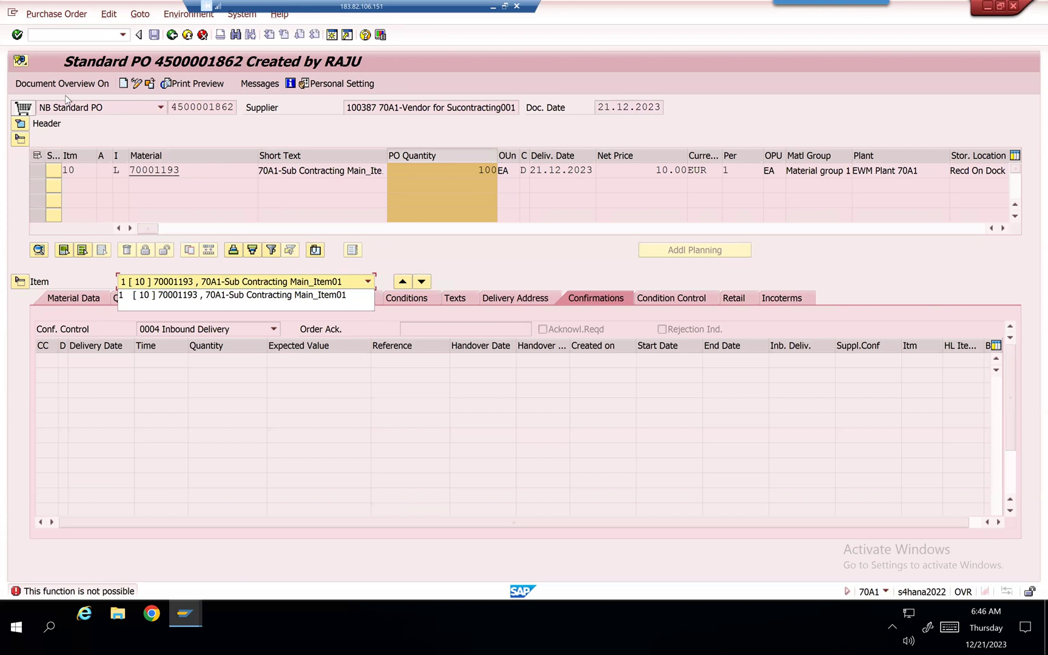
click(37, 36)
Step: Run the subcontracting stock monitor (ME2O) for the supplier in plant 70A1, listing 70001183 and 70001192
text(/nme20)
key(Return)
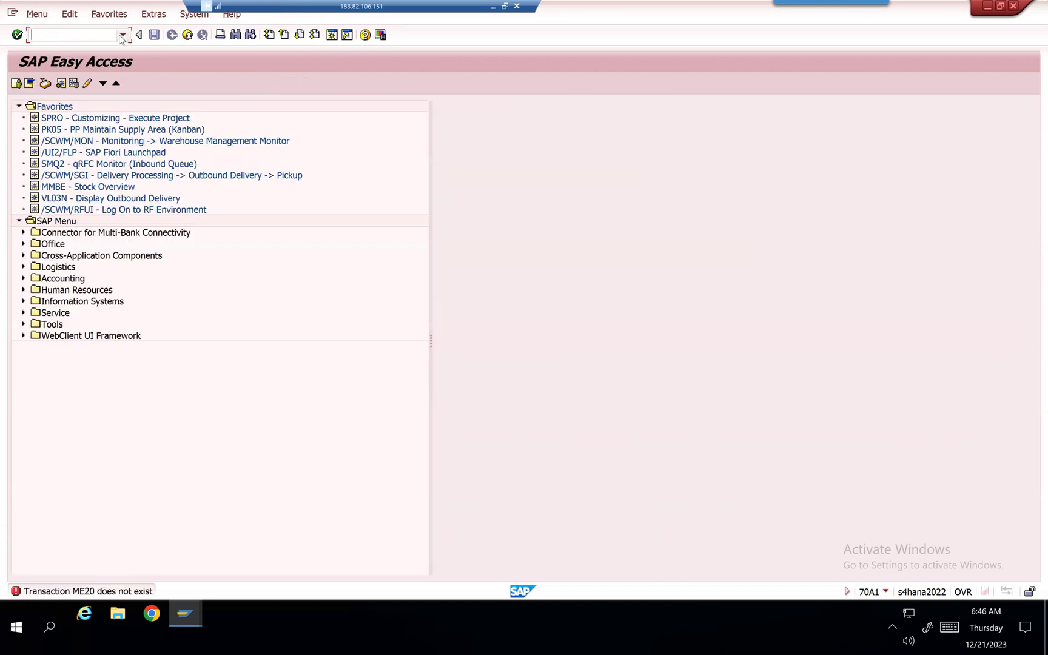
click(122, 36)
click(50, 59)
text(nme2o)
key(Return)
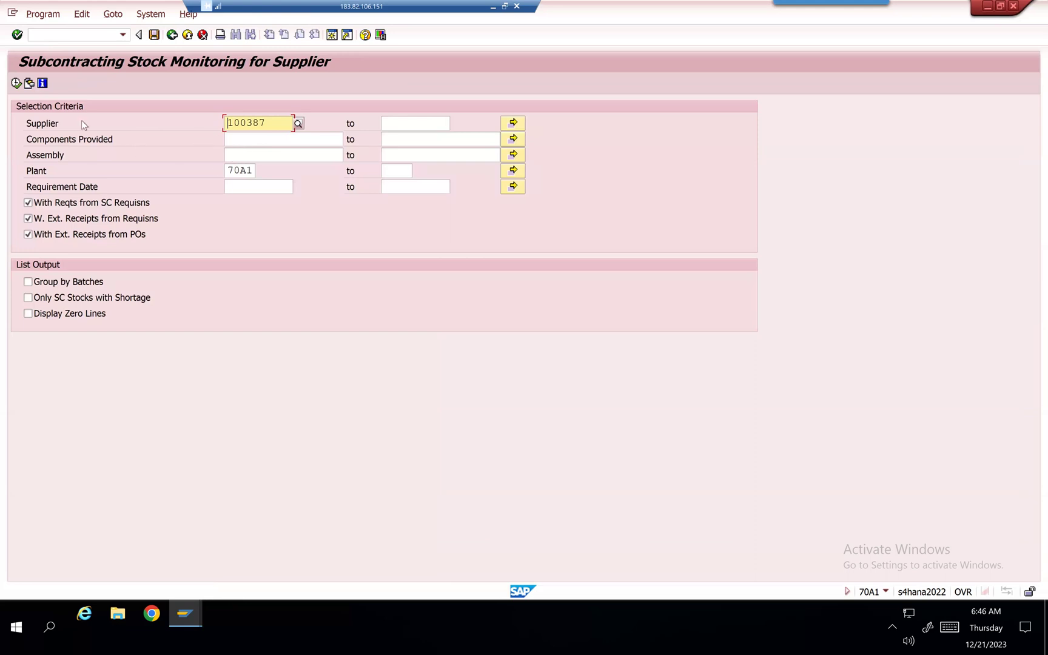
click(16, 84)
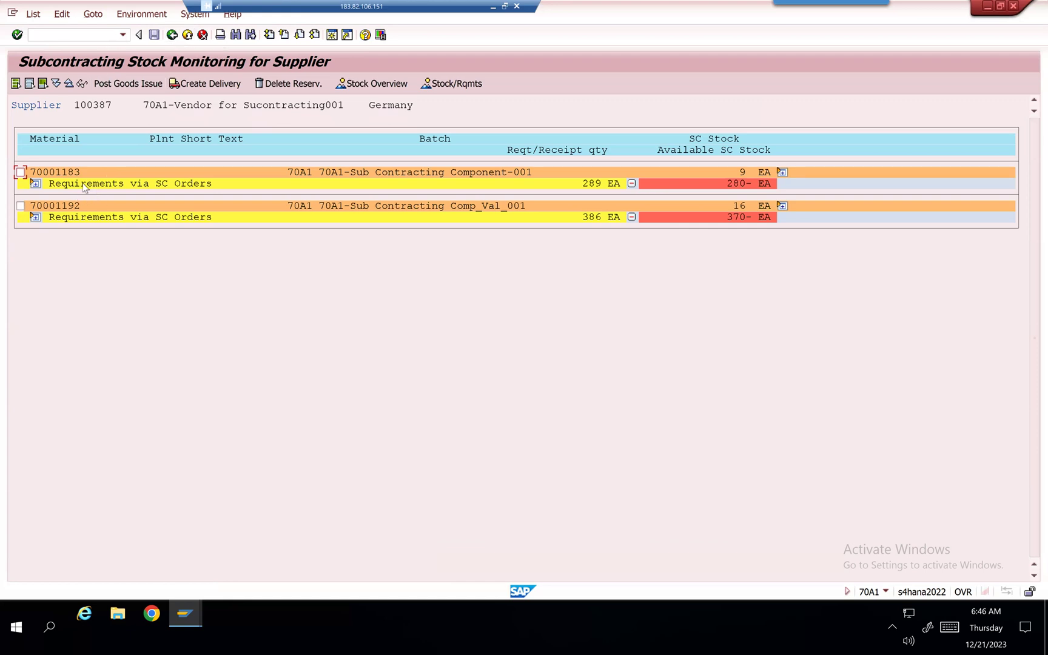
click(35, 218)
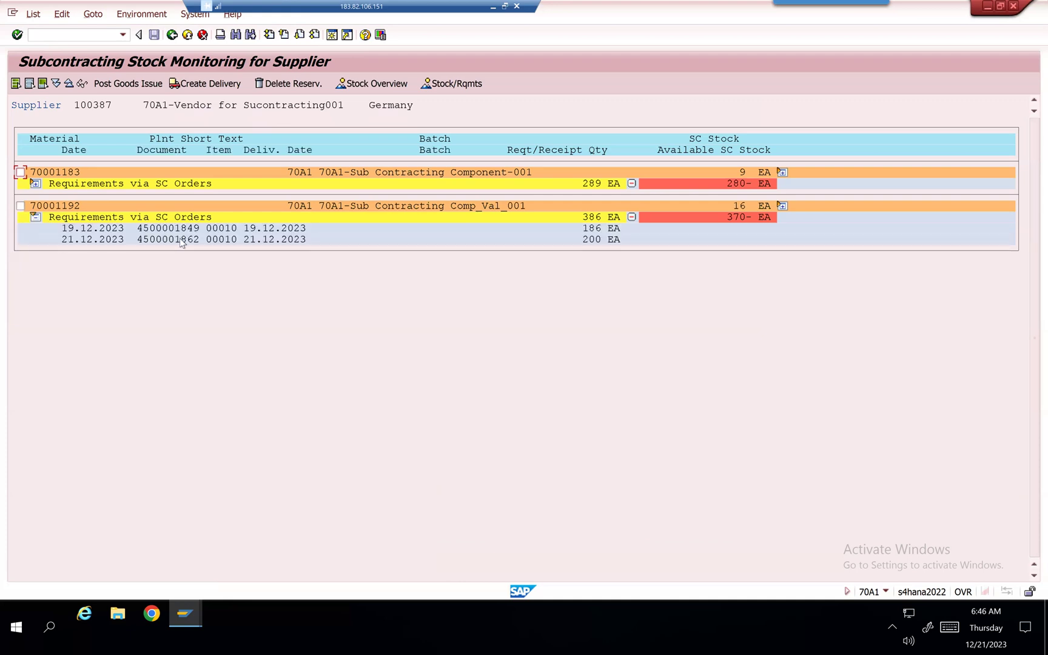
click(177, 239)
double_click(176, 240)
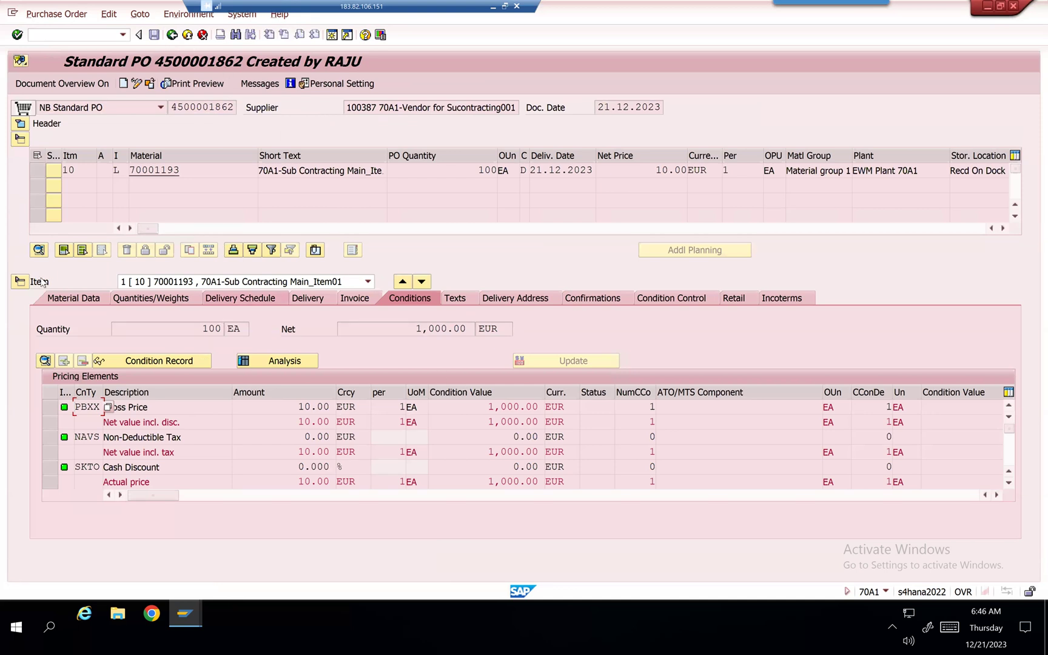
click(73, 297)
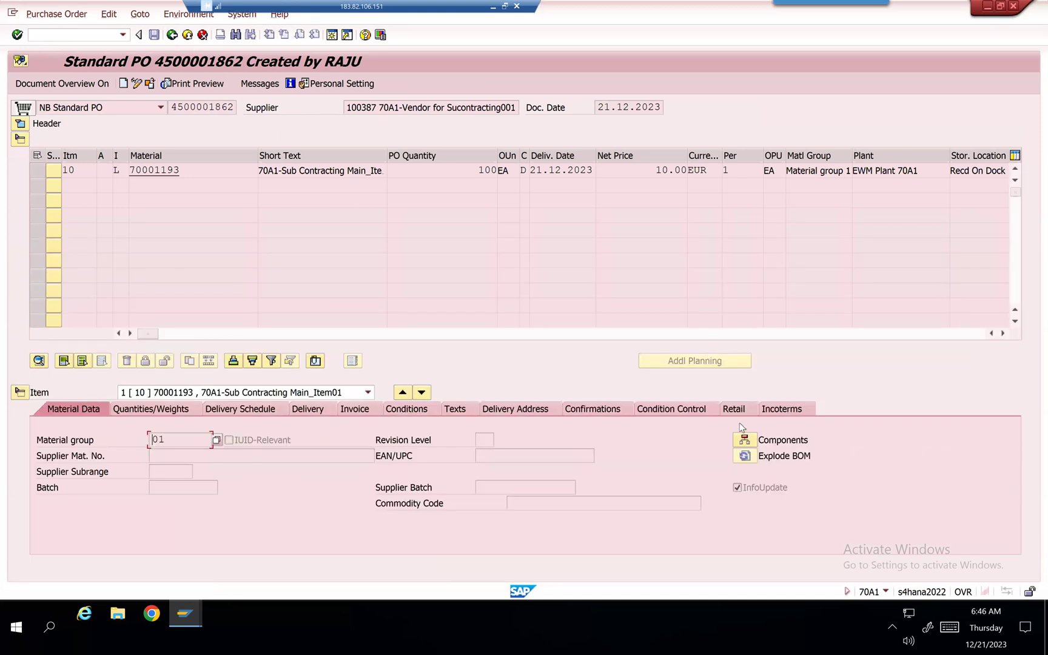
click(744, 439)
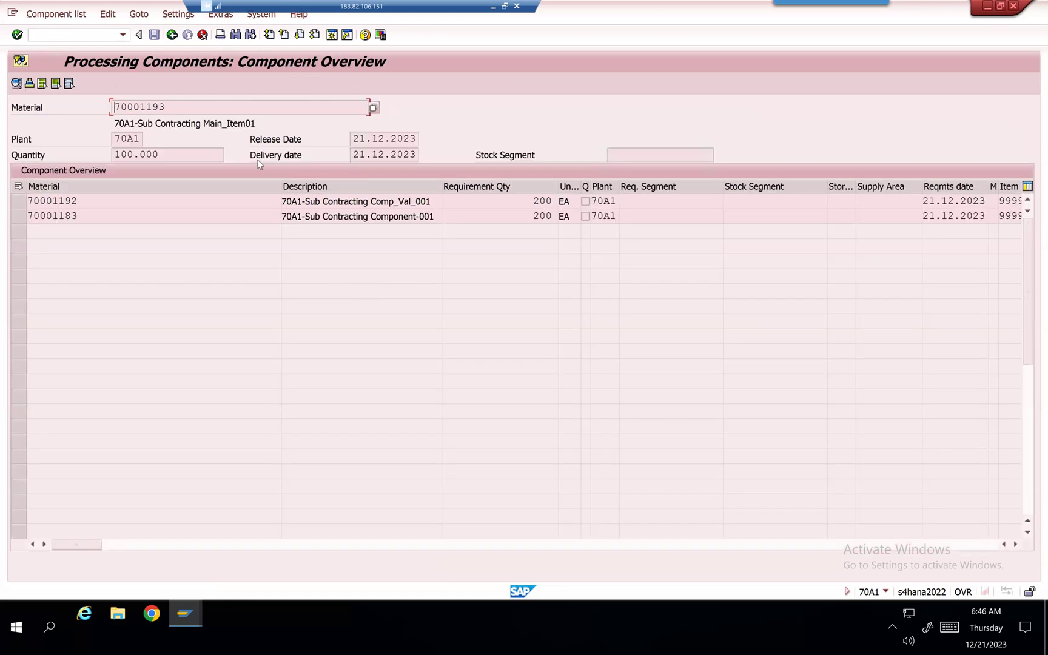
click(173, 35)
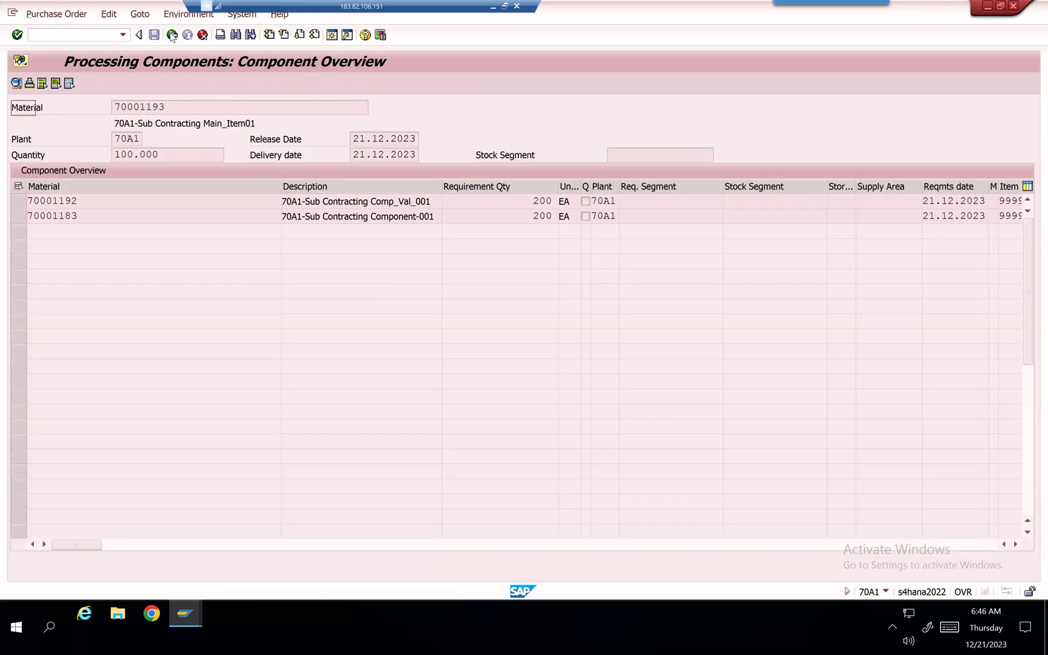
click(172, 35)
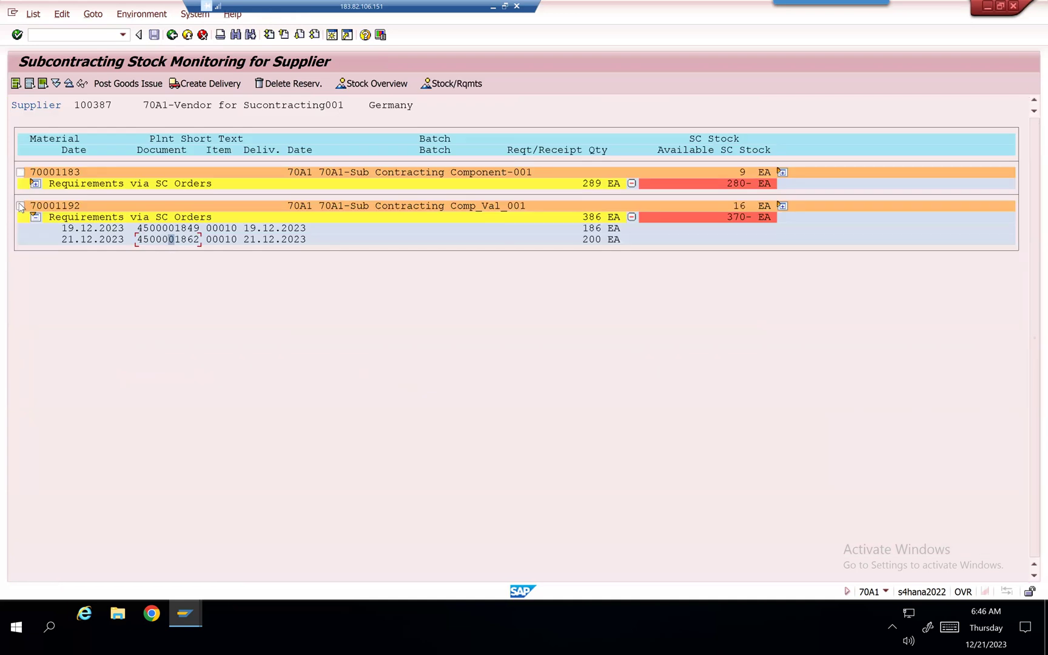
Step: Create a delivery for component 70001192, changing quantity 370 to 10 EA, saved as 80001403
click(20, 206)
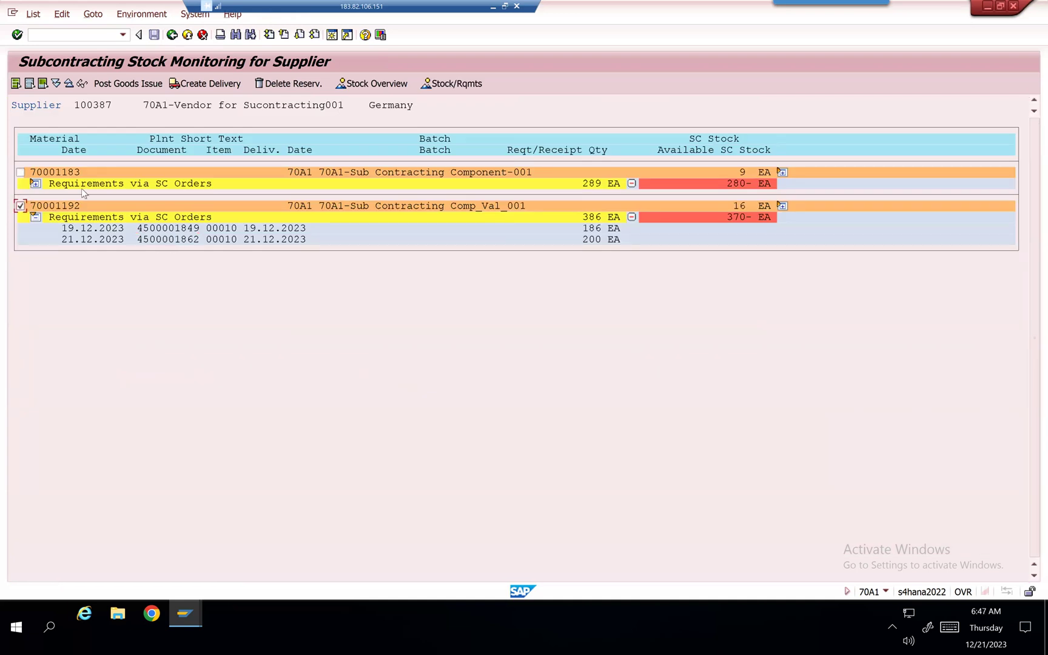
click(206, 85)
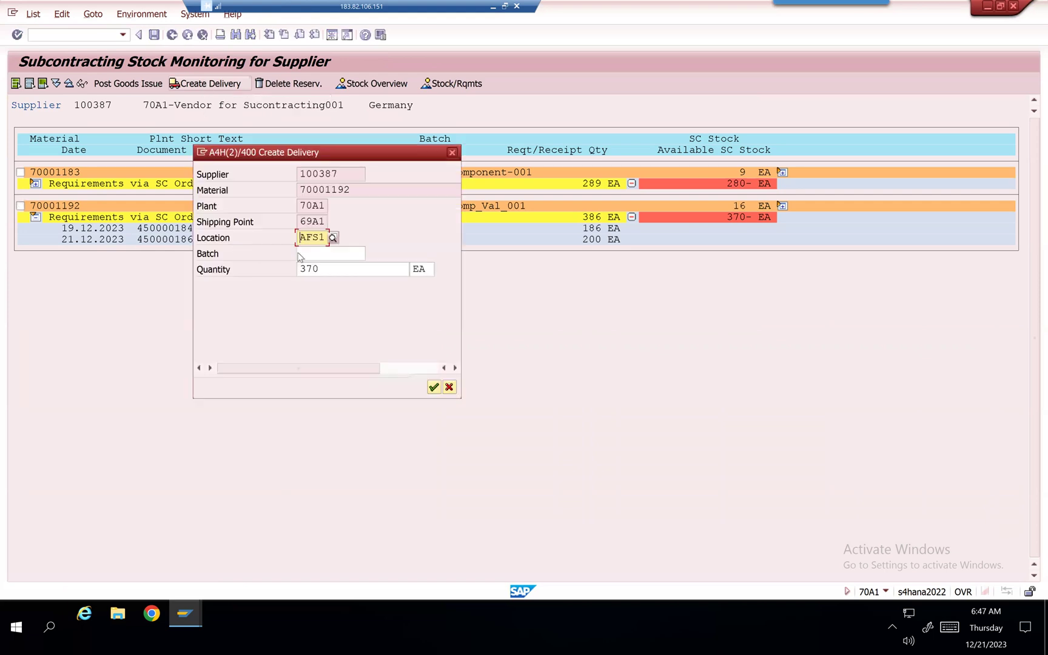
click(328, 271)
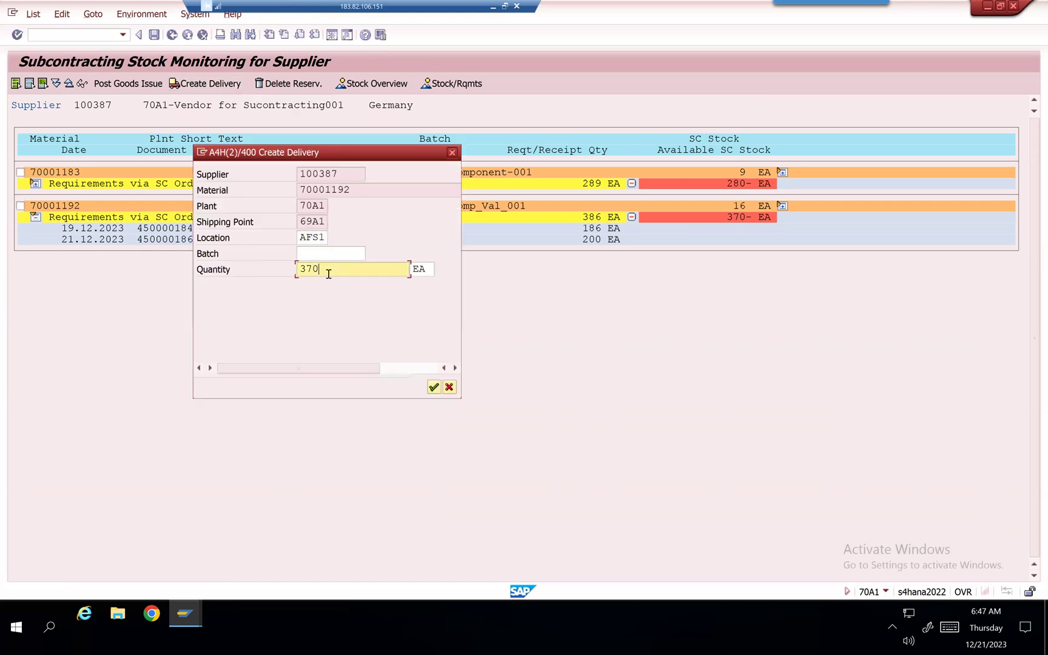
key(BackSpace)
key(BackSpace)
key(BackSpace)
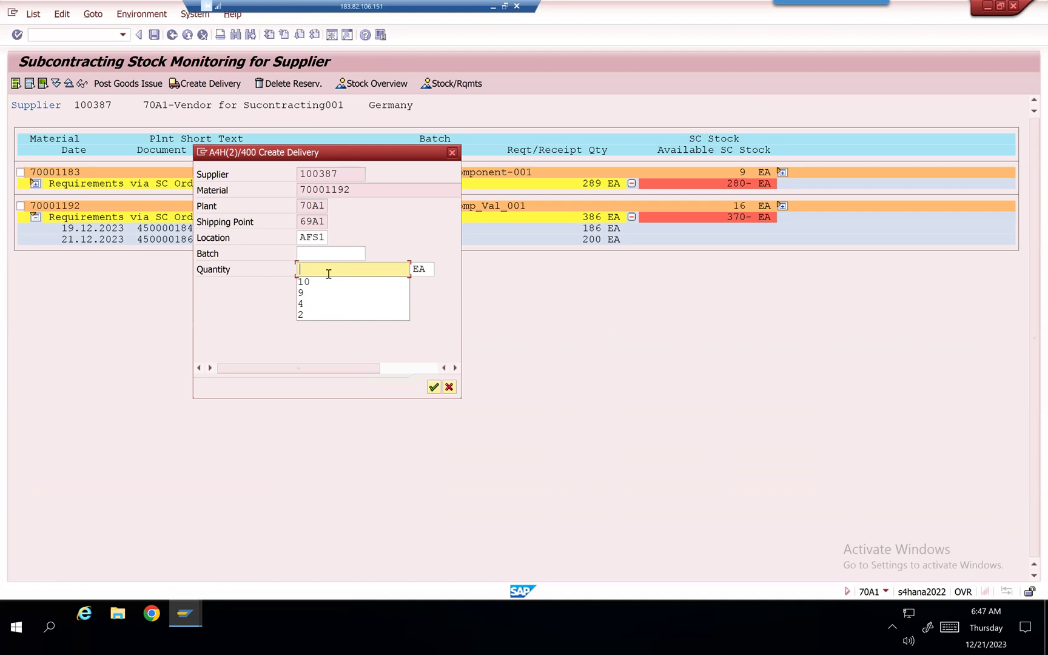
text(10)
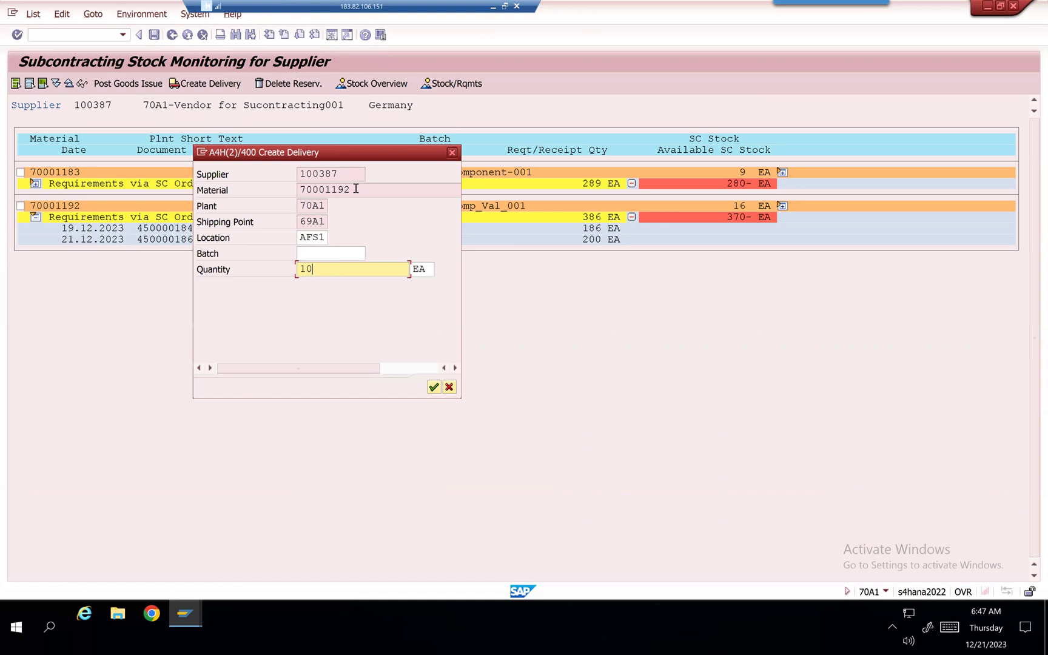
click(434, 387)
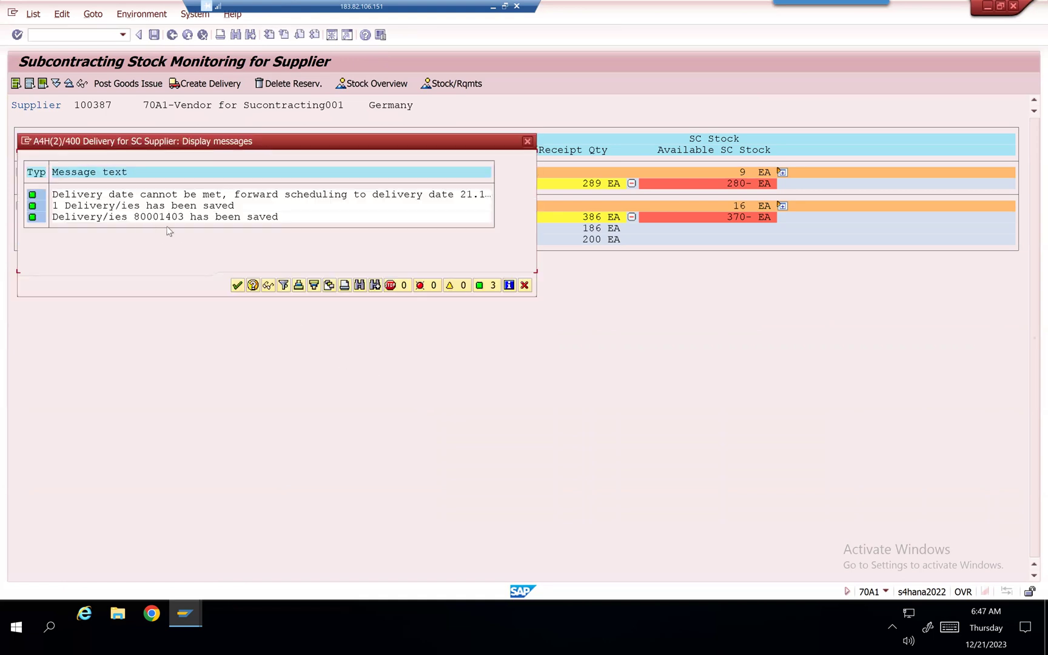
Step: Create delivery 80001404 for component 70001183, replacing the proposed 280 with 10 EA
click(237, 285)
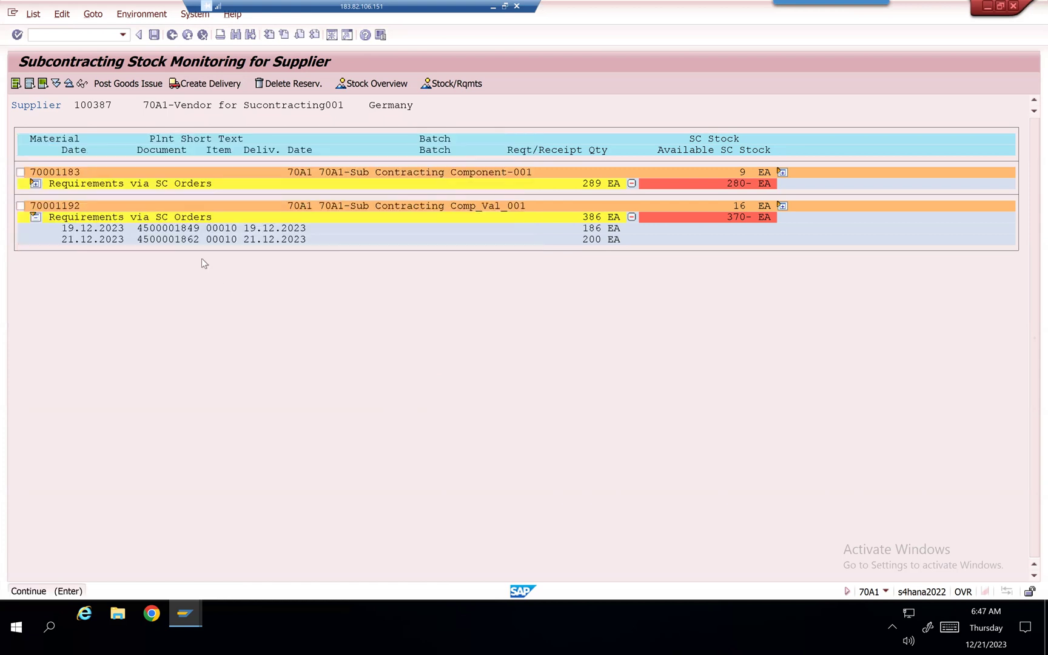
click(35, 184)
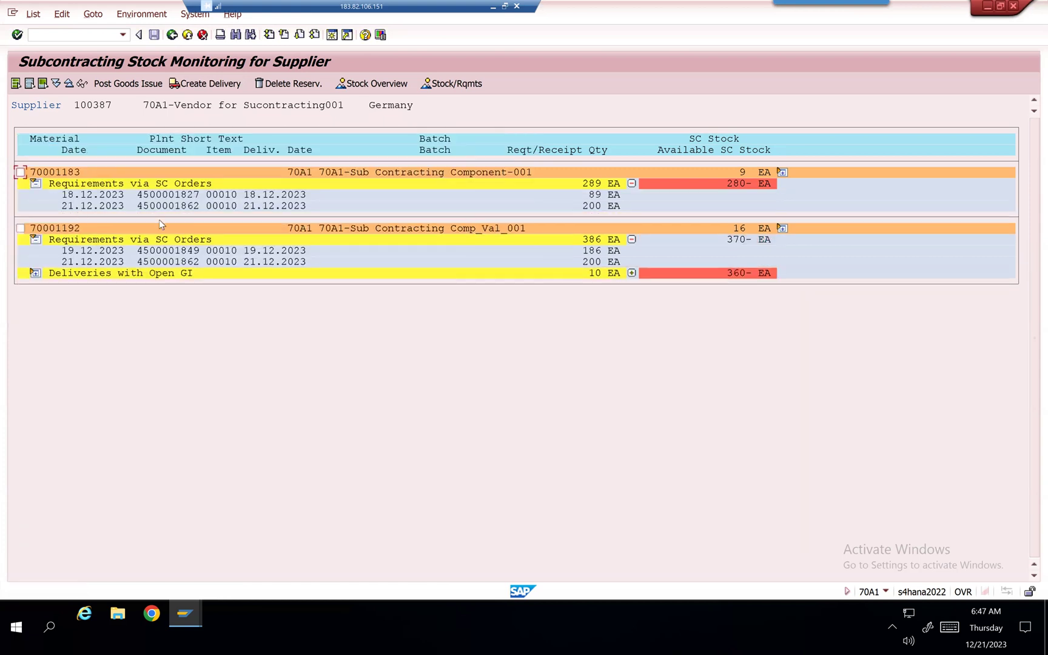
click(179, 206)
click(20, 173)
click(216, 85)
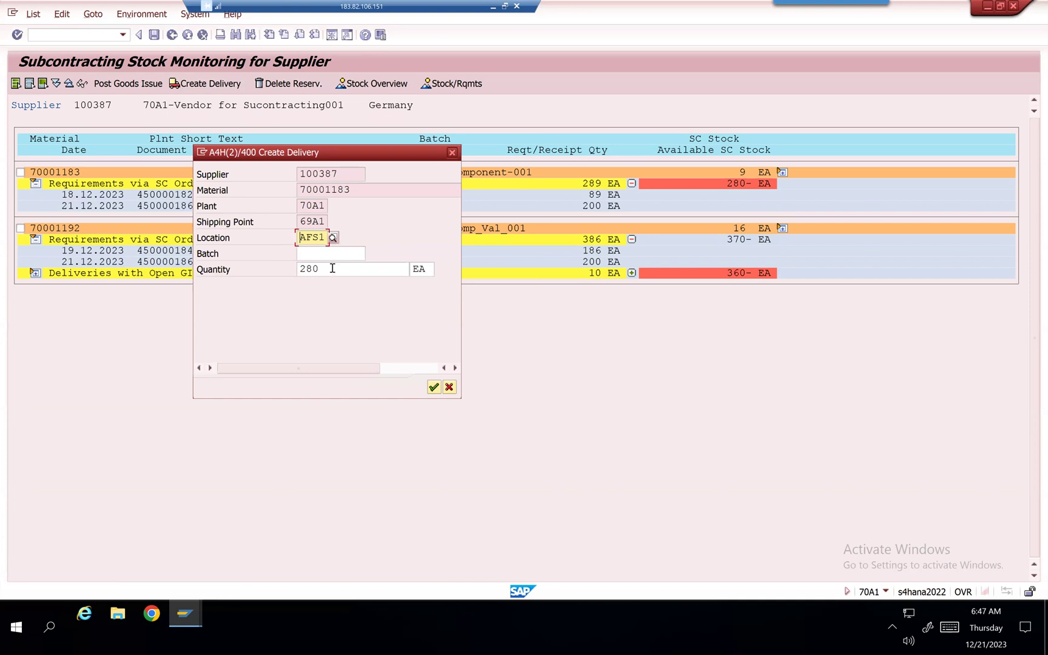
click(293, 270)
key(shift+End)
key(Delete)
text(1)
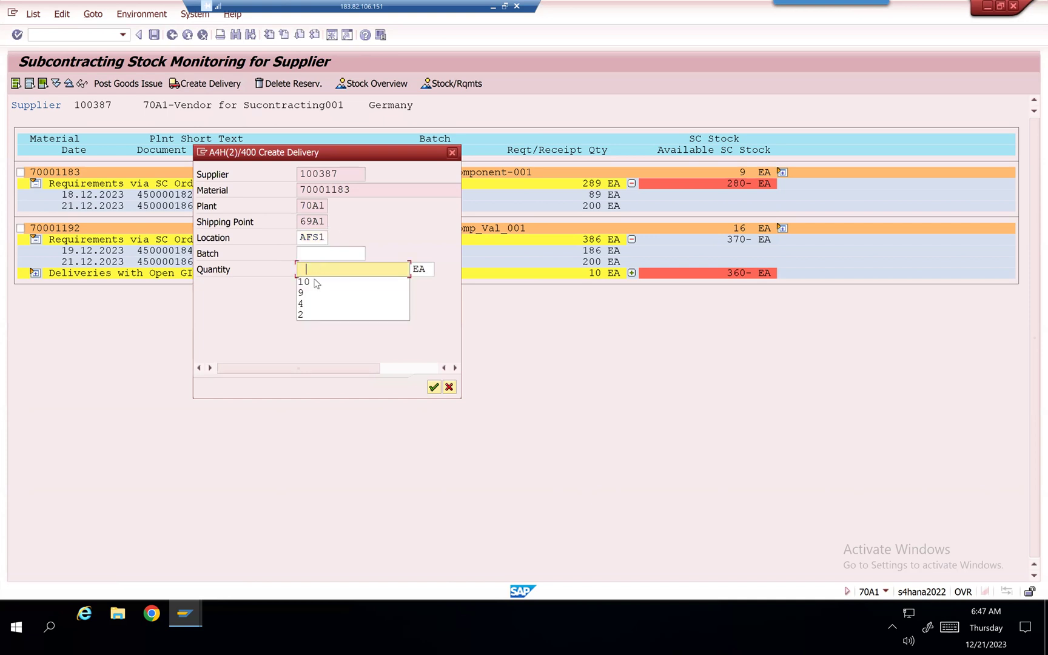
click(311, 282)
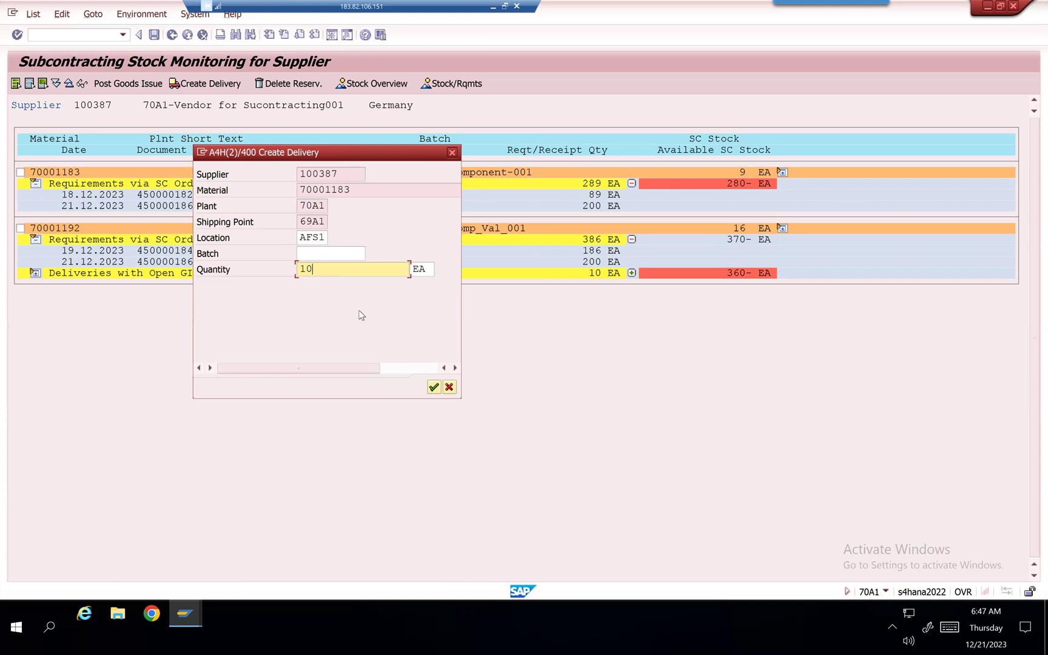
click(434, 388)
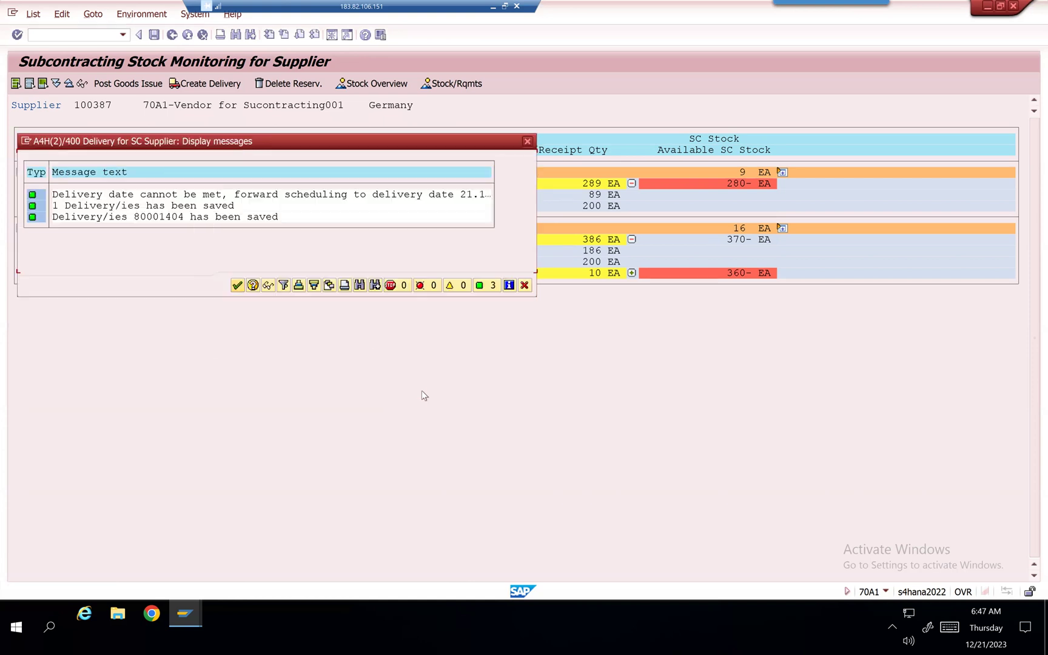
click(237, 285)
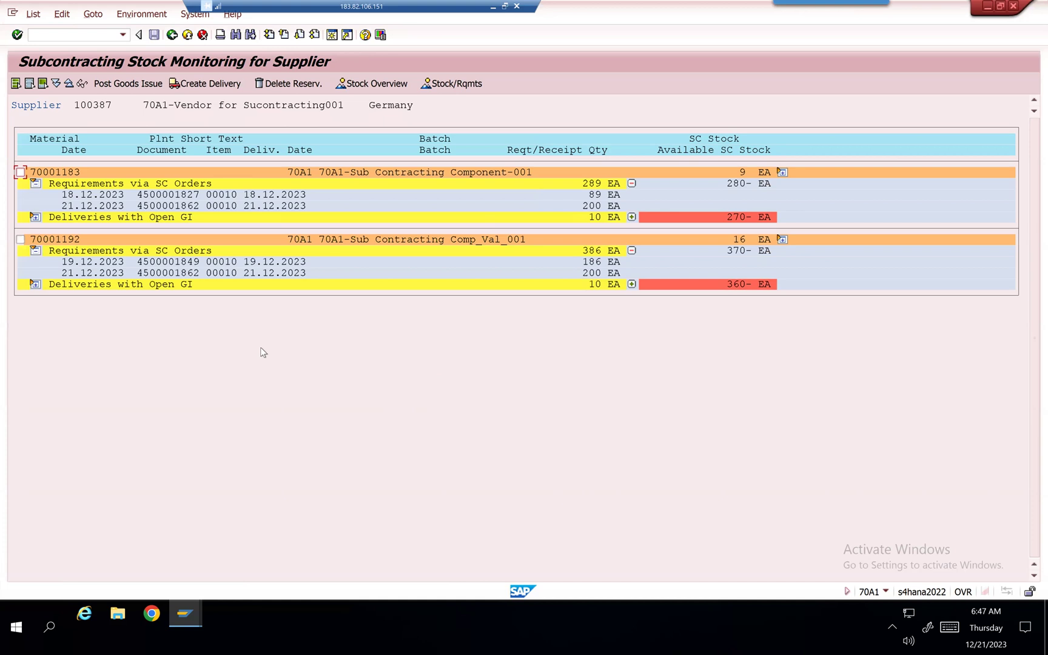
Step: Open outbound delivery order maintenance (/SCWM/PRDO) for warehouse 70A1
key(alt+Tab)
key(alt+Tab)
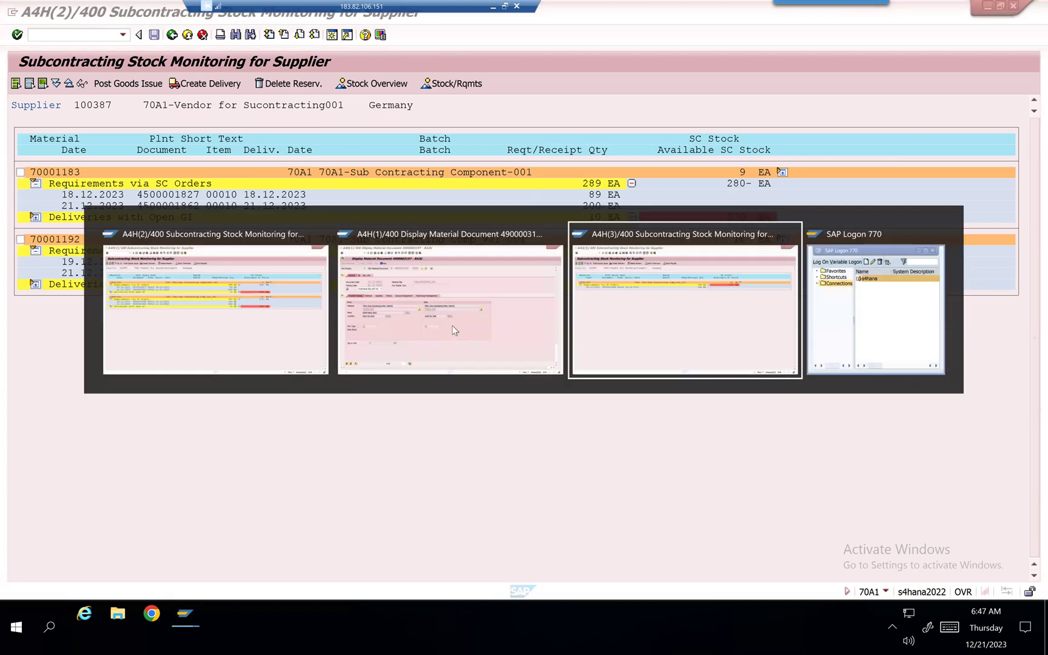
click(432, 344)
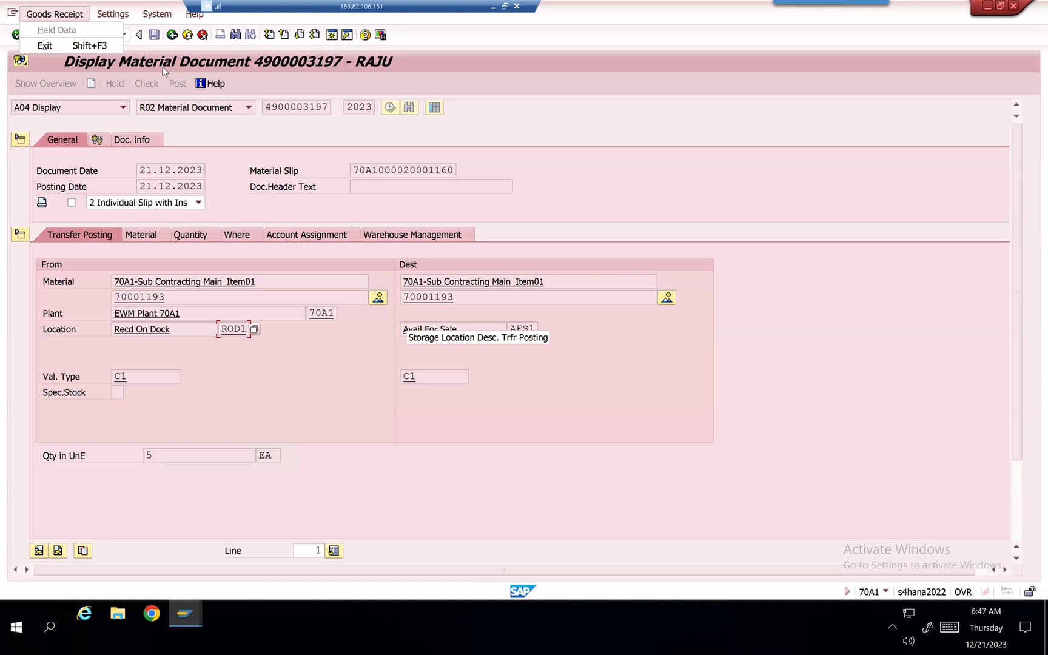
click(125, 36)
click(124, 35)
click(86, 34)
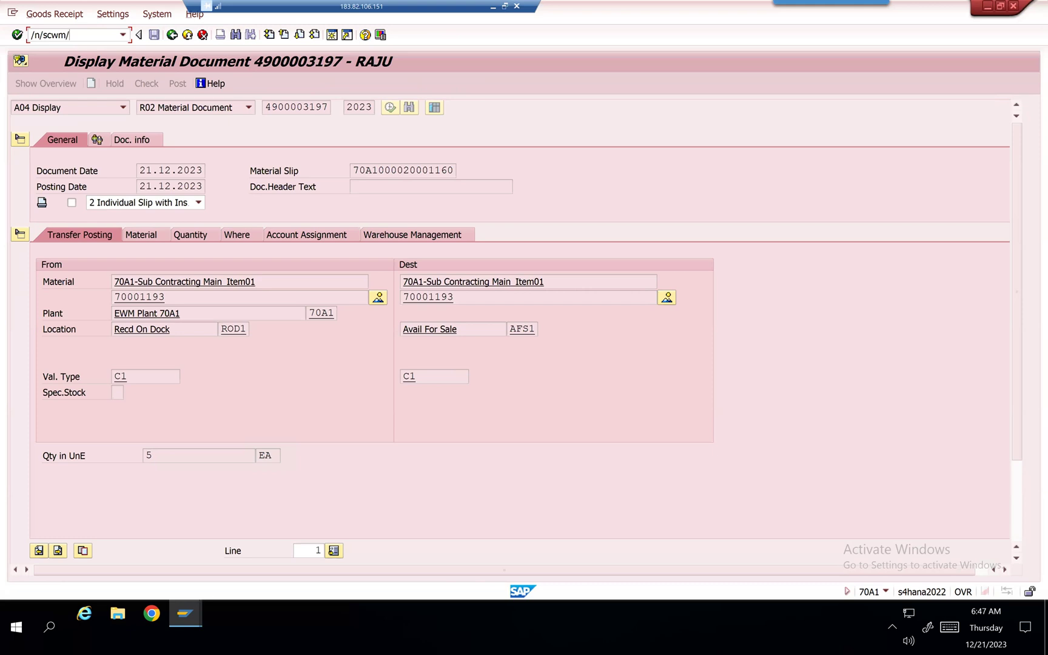
key(Return)
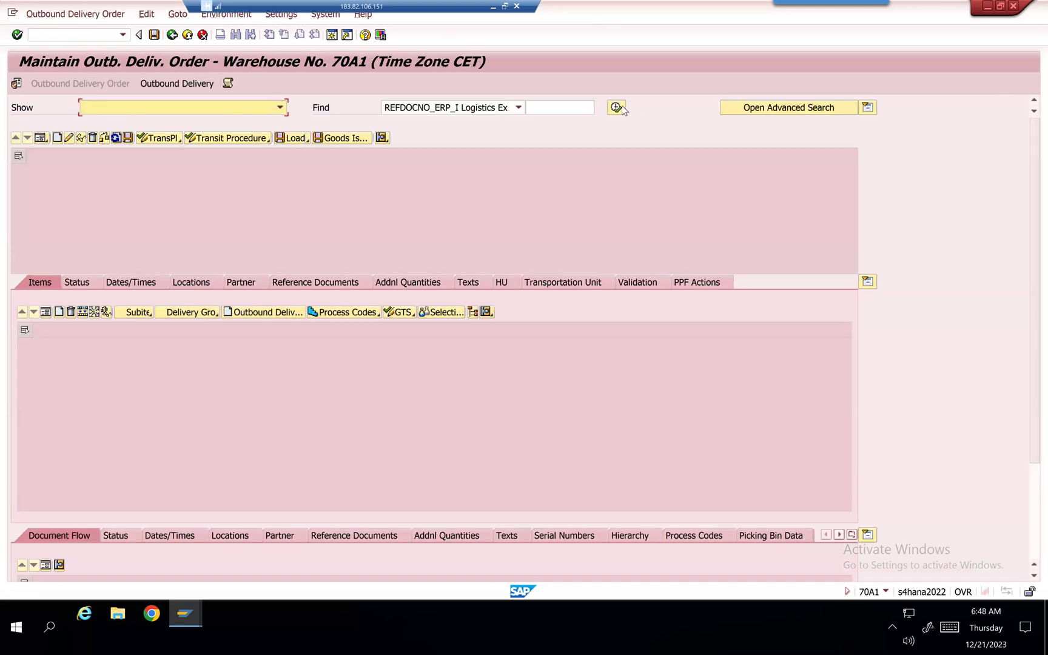
Step: Search delivery orders and select 80001403 and 80001404, both still awaiting picking
click(618, 108)
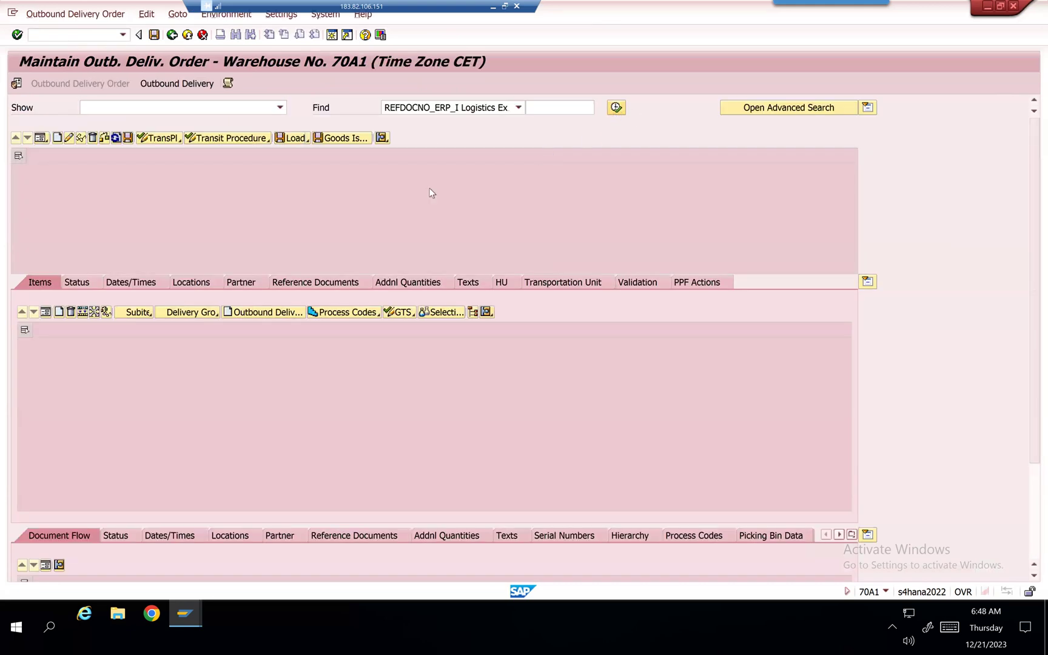
click(269, 277)
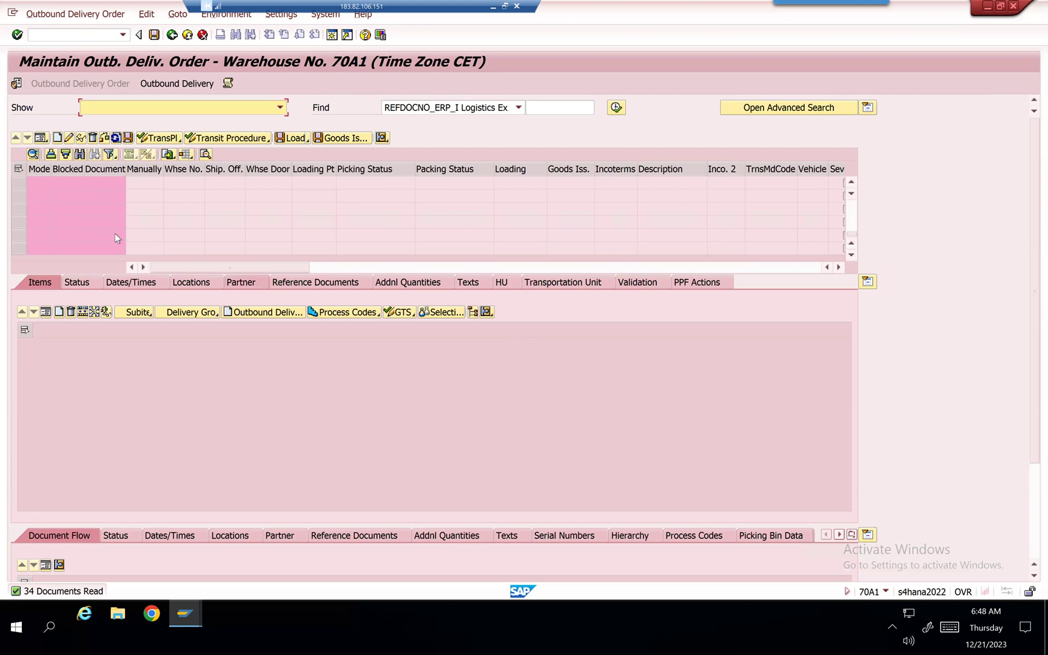
click(116, 235)
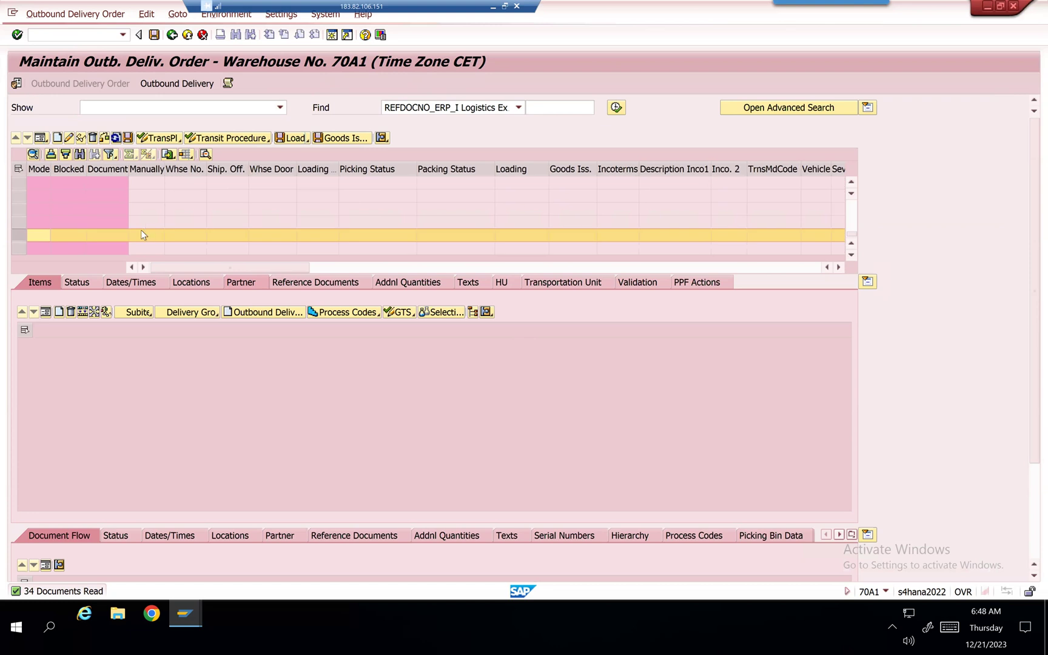
click(115, 233)
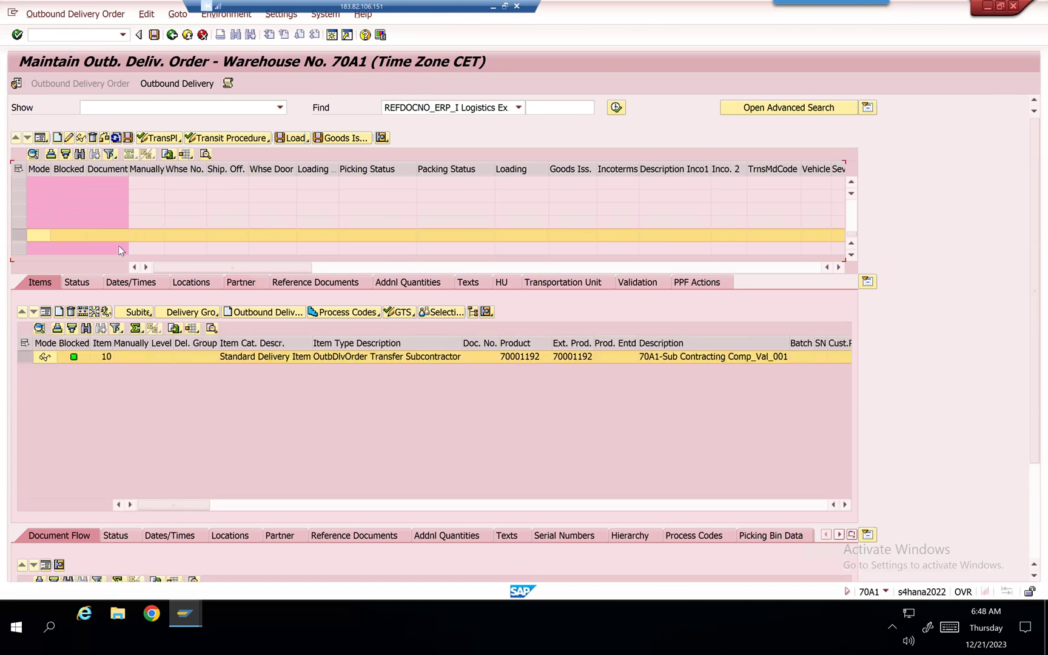
click(118, 248)
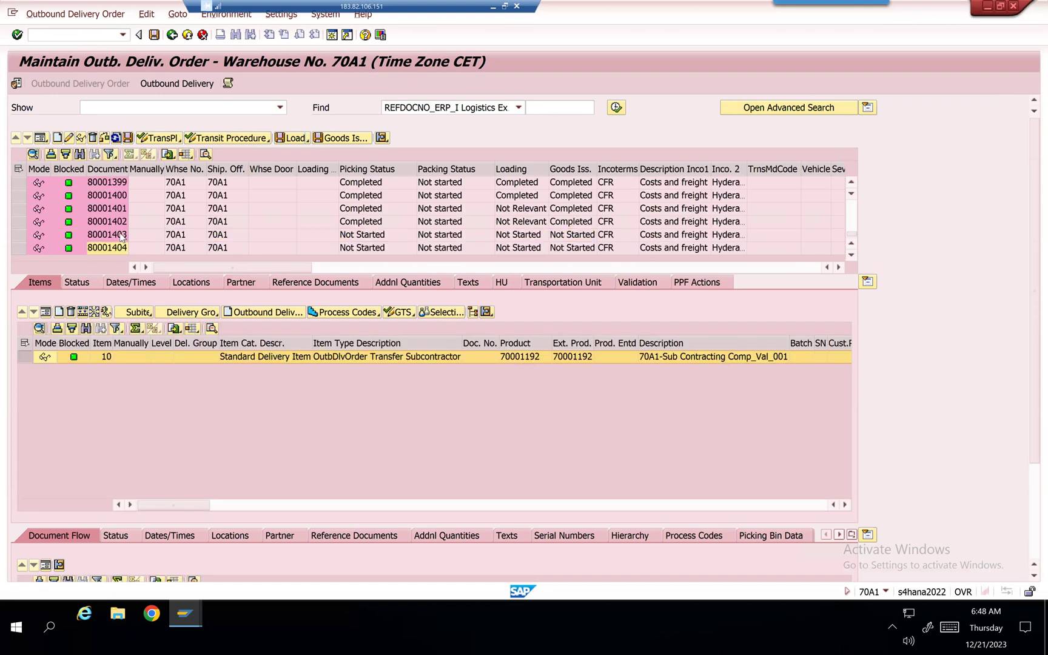
click(119, 235)
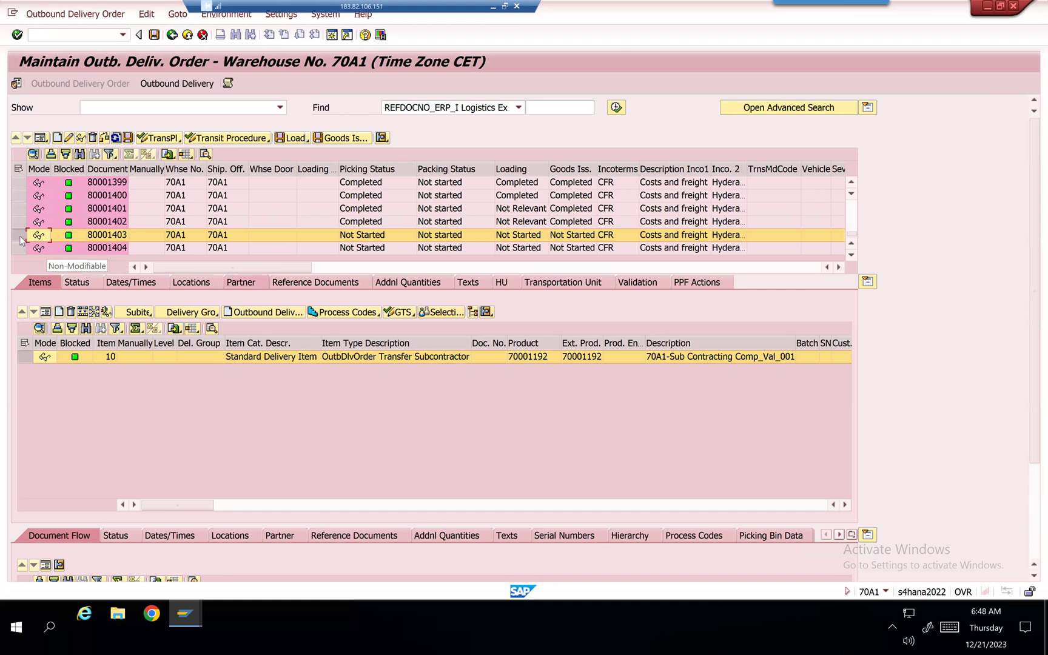
drag(20, 240, 20, 250)
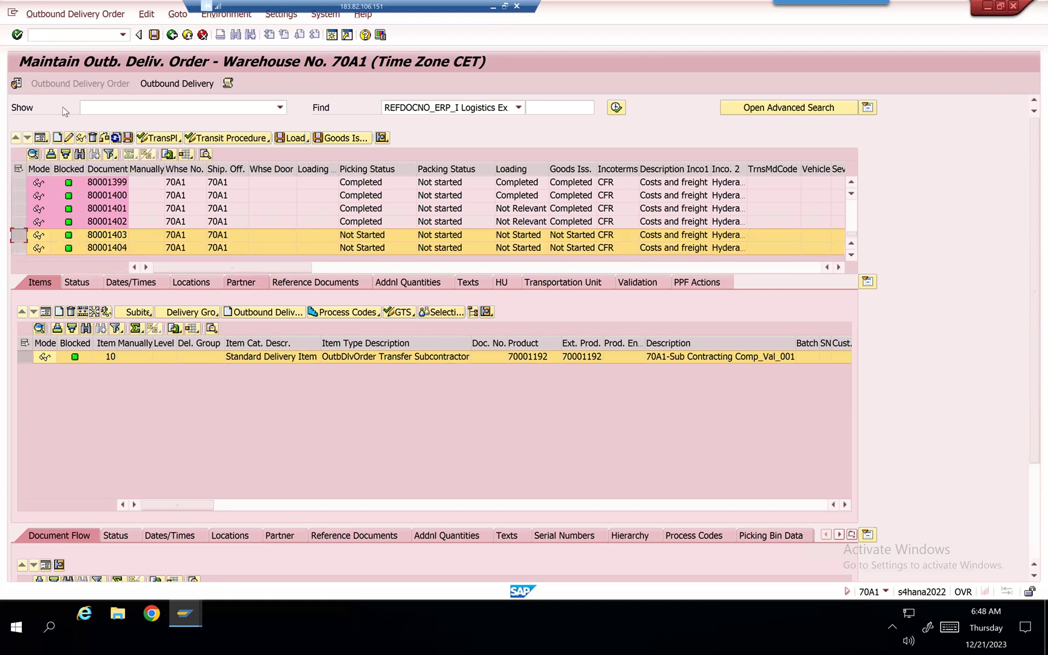
click(81, 14)
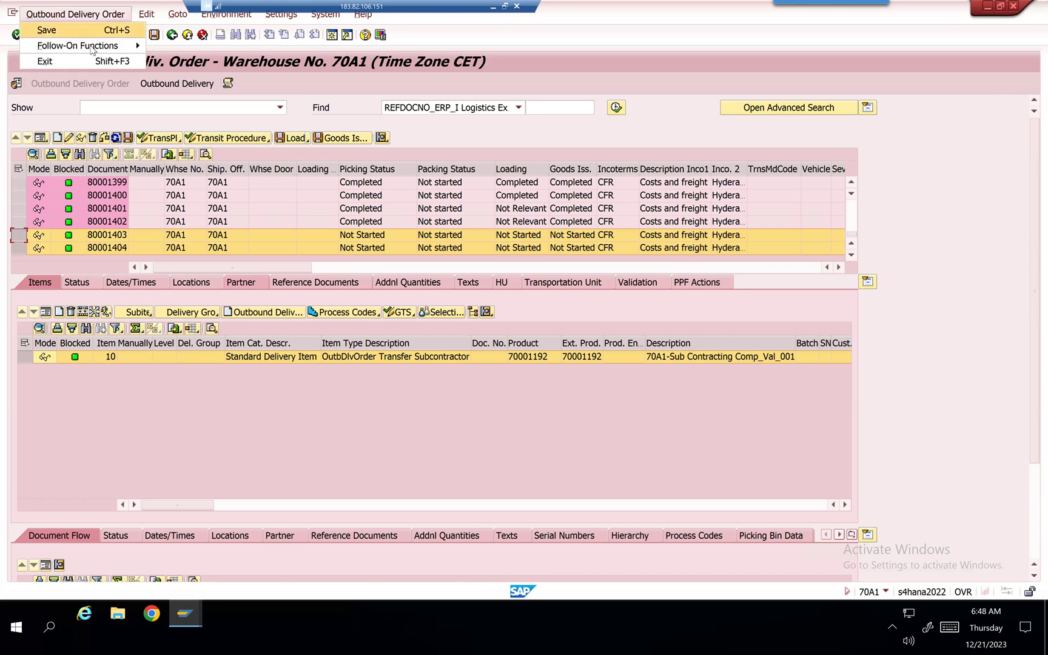
Step: Create and save warehouse tasks for warehouse requests 80001403 and 80001404
mouse_move(97, 46)
click(182, 47)
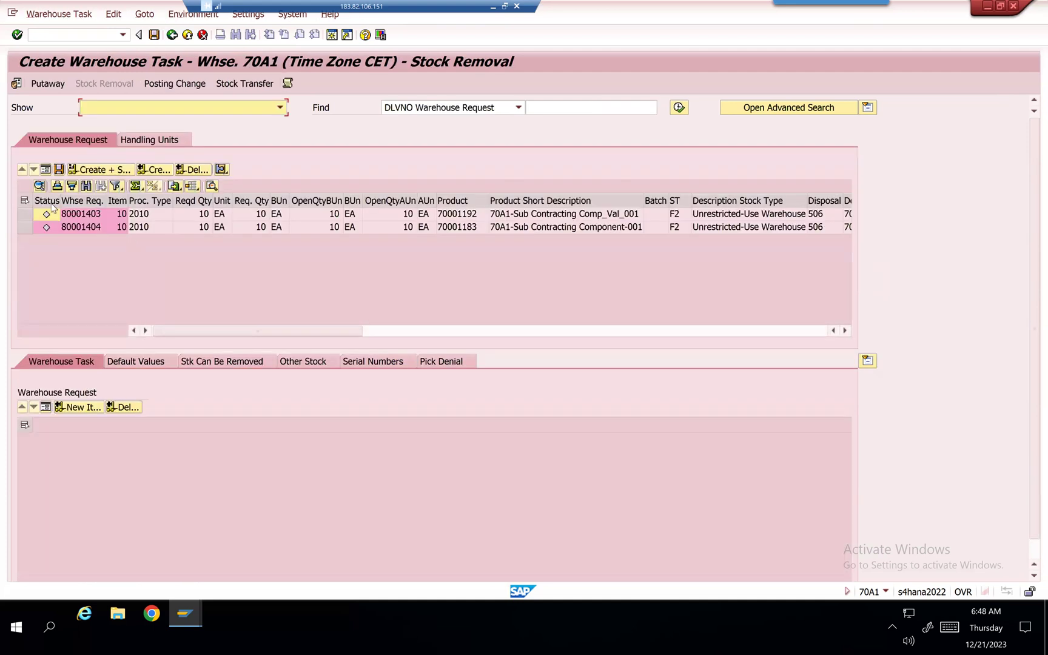
click(24, 200)
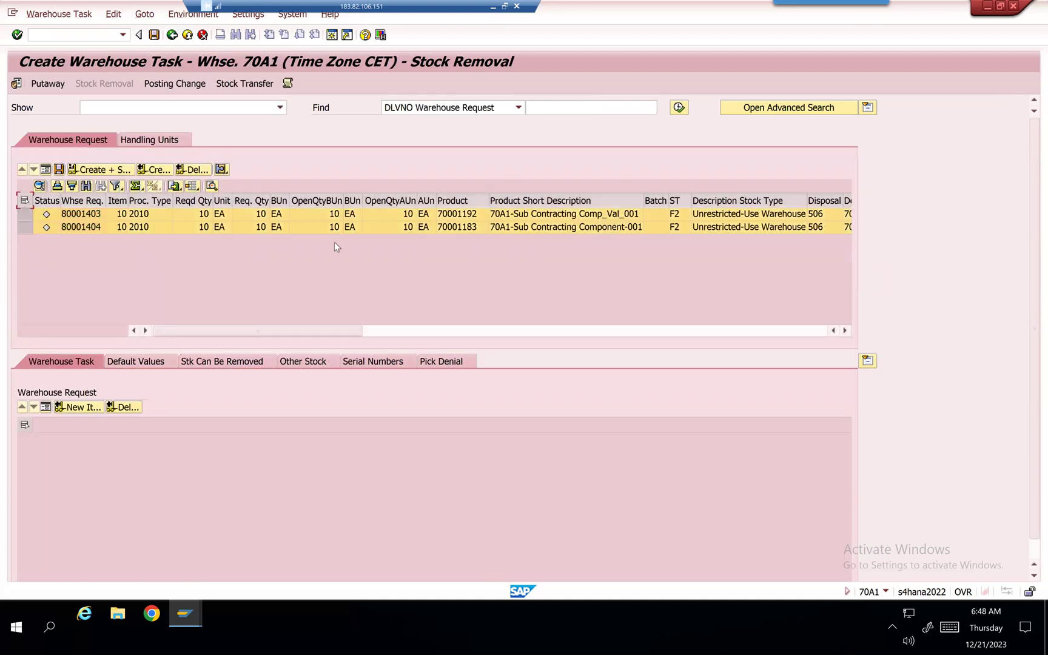
click(158, 171)
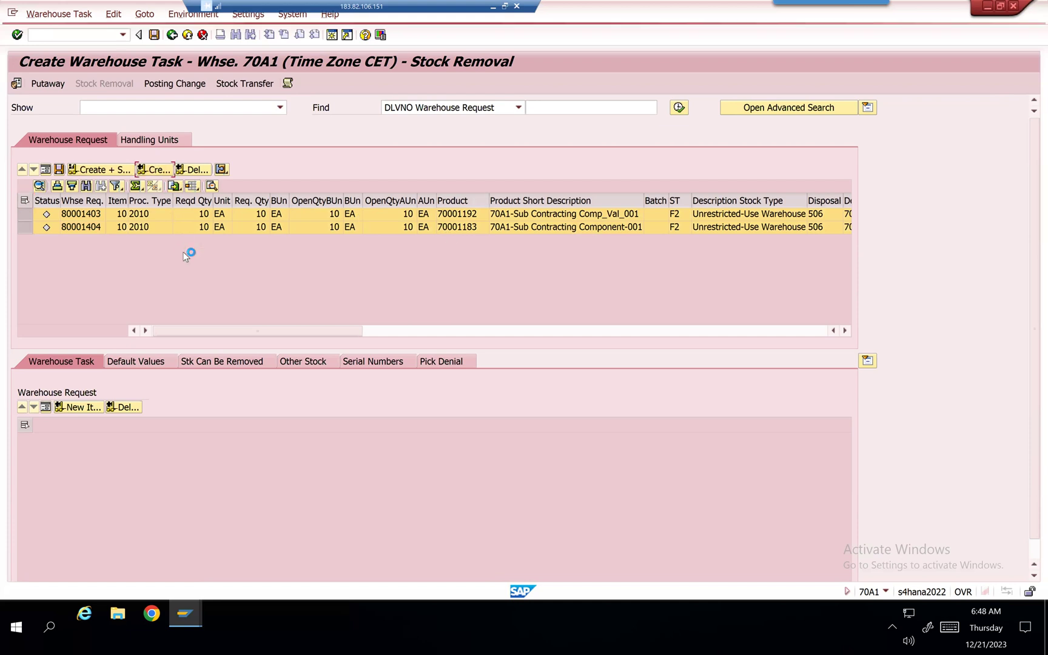
click(105, 169)
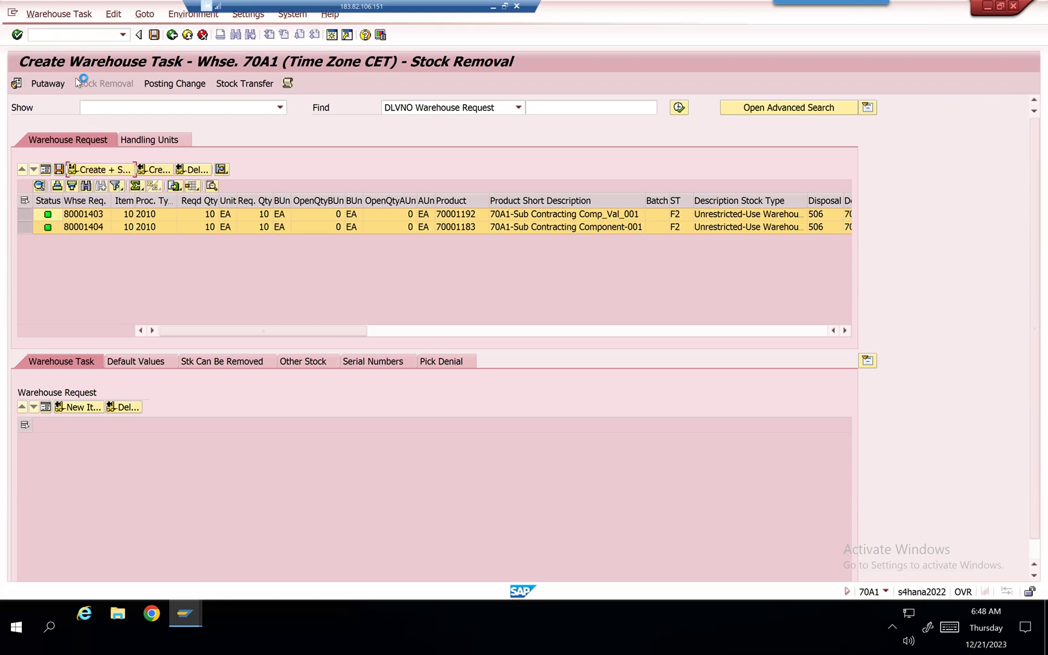
Step: Confirm warehouse orders 40001024, 40001026 and 40001027, then return to the delivery orders
click(60, 17)
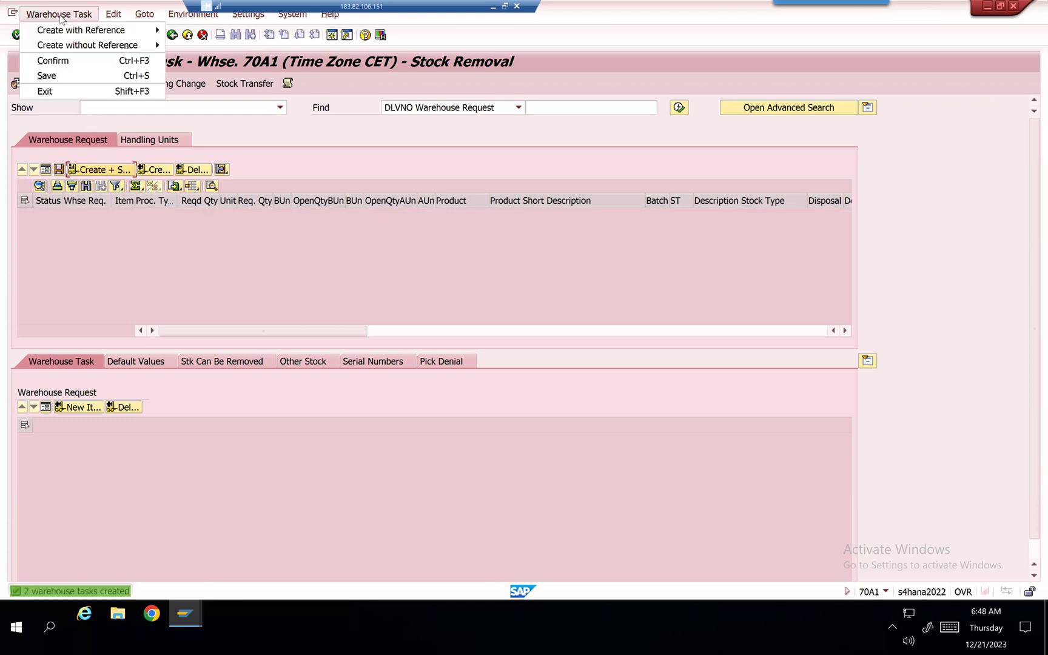
click(56, 63)
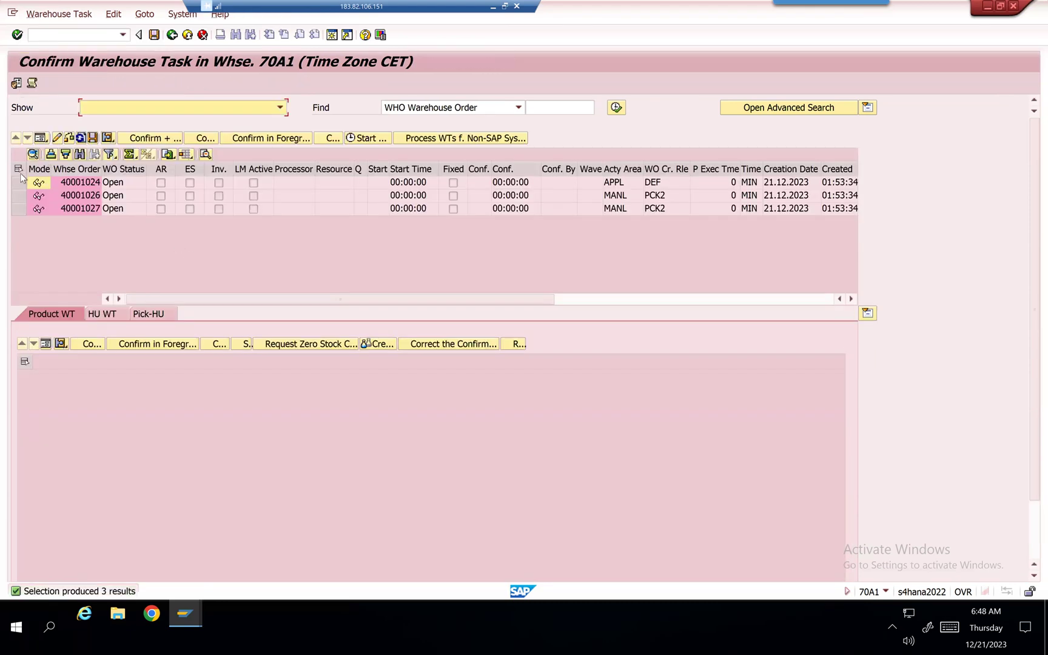
click(19, 170)
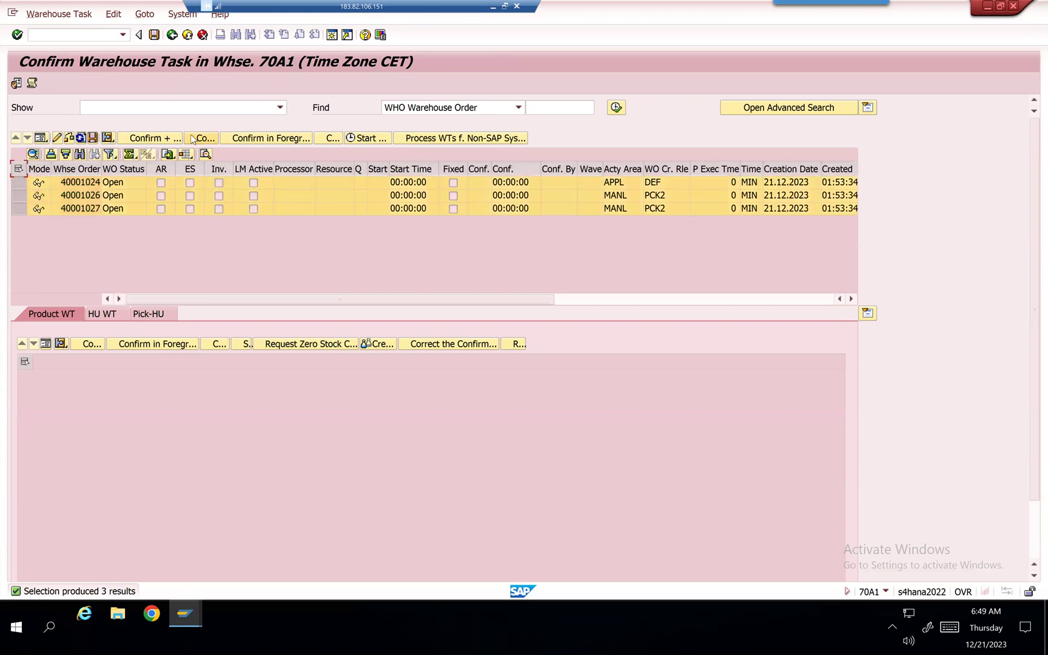
click(151, 138)
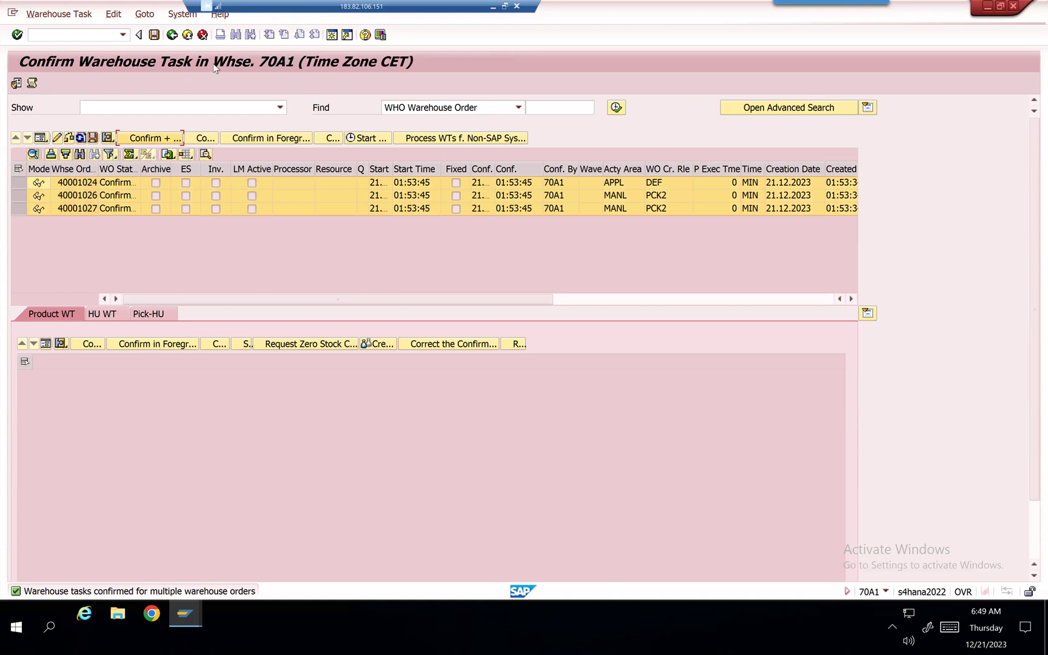
click(172, 35)
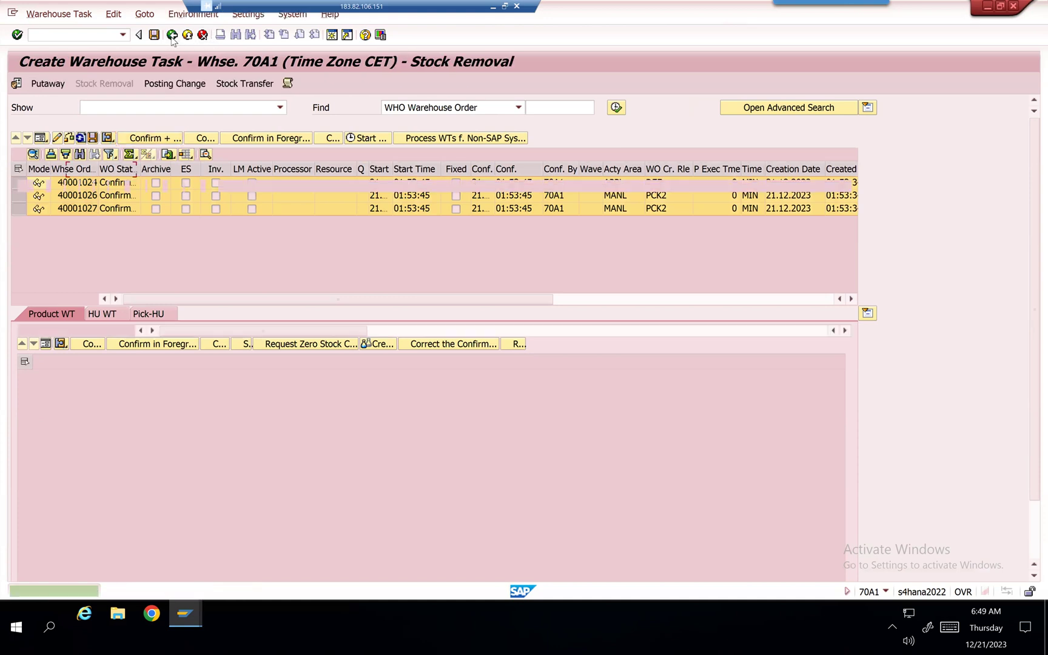
click(172, 36)
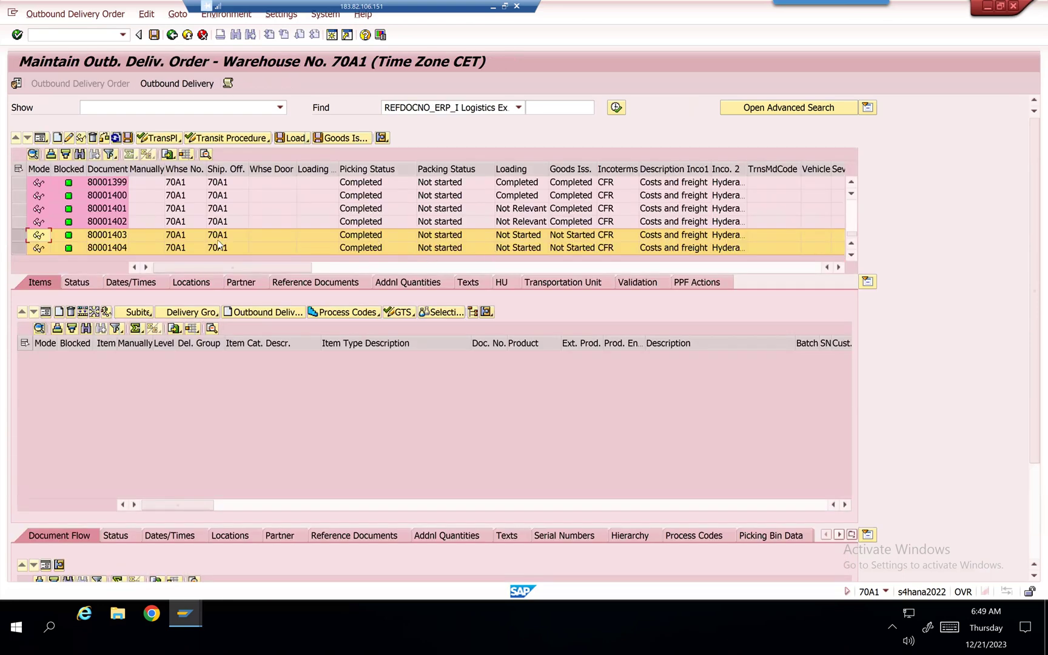
click(112, 236)
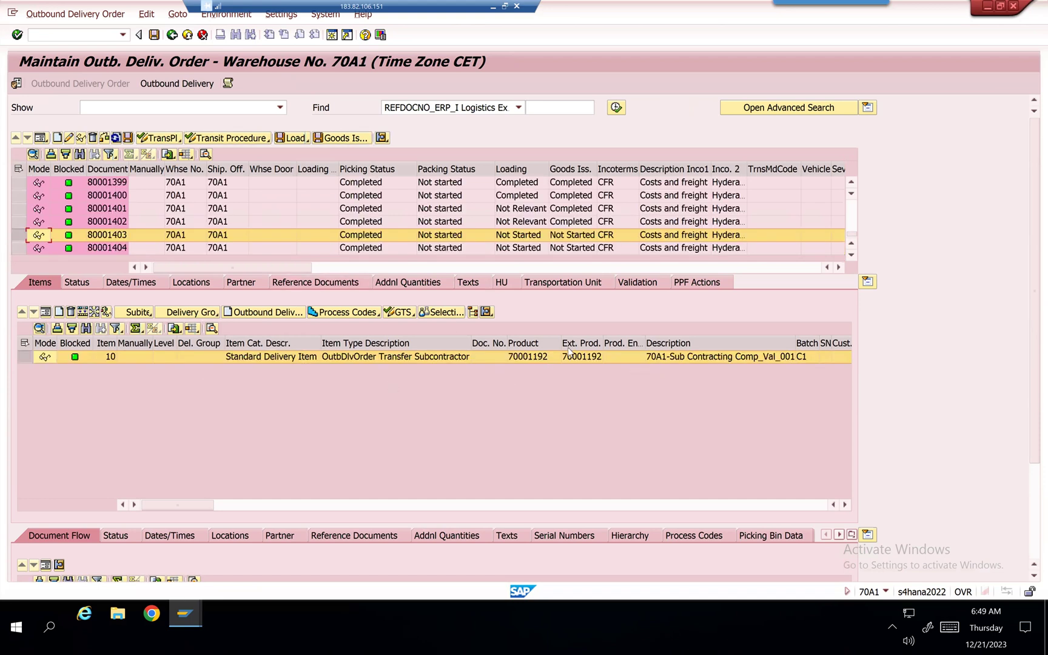
click(101, 248)
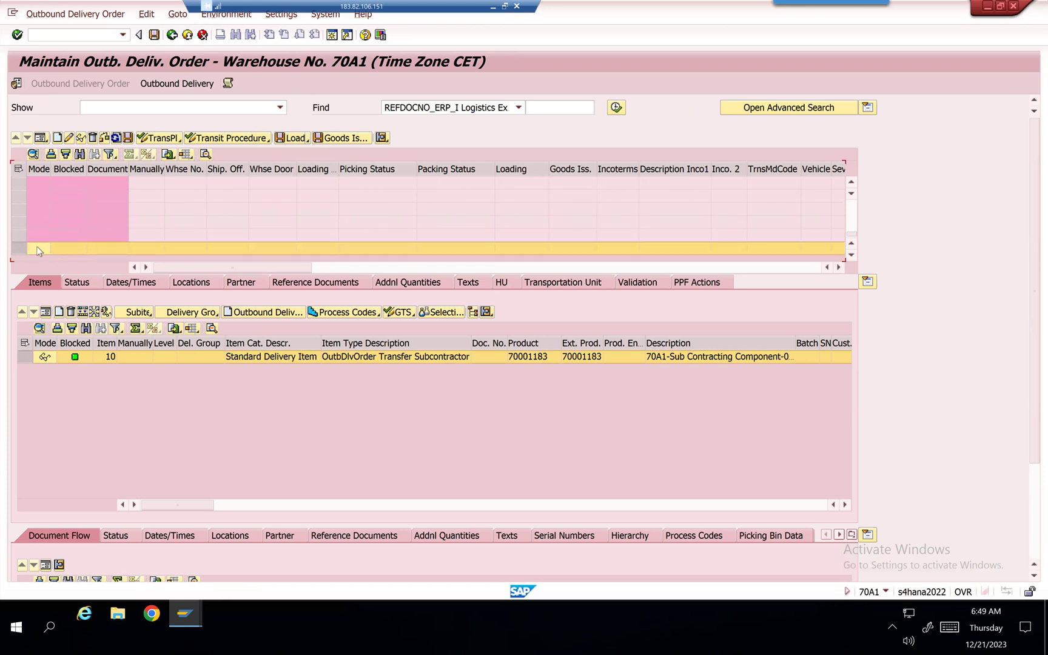
click(343, 139)
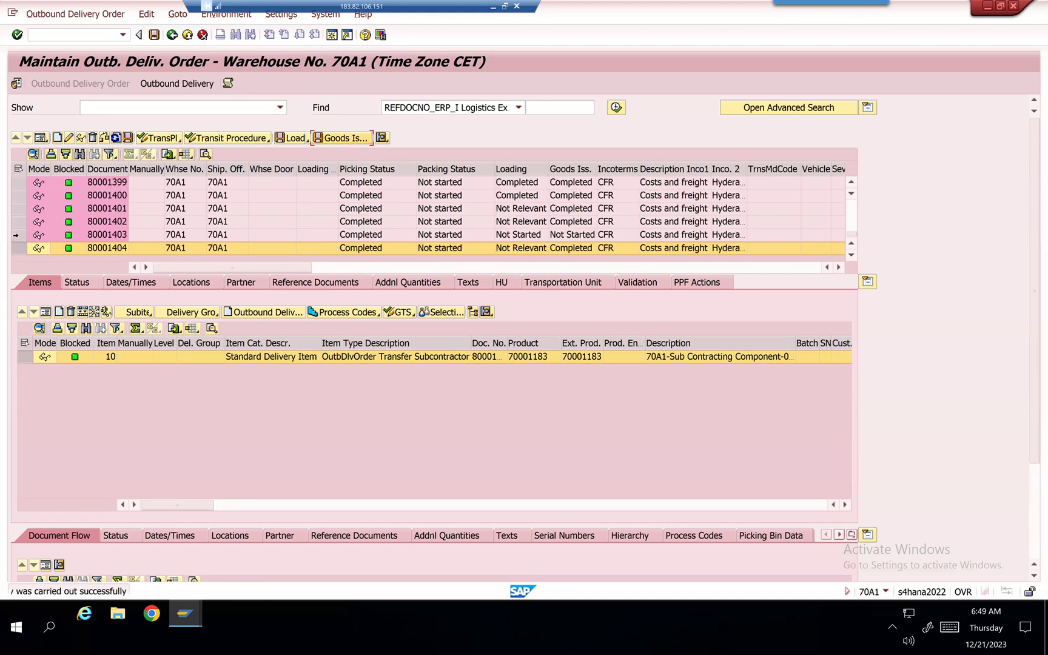
click(341, 138)
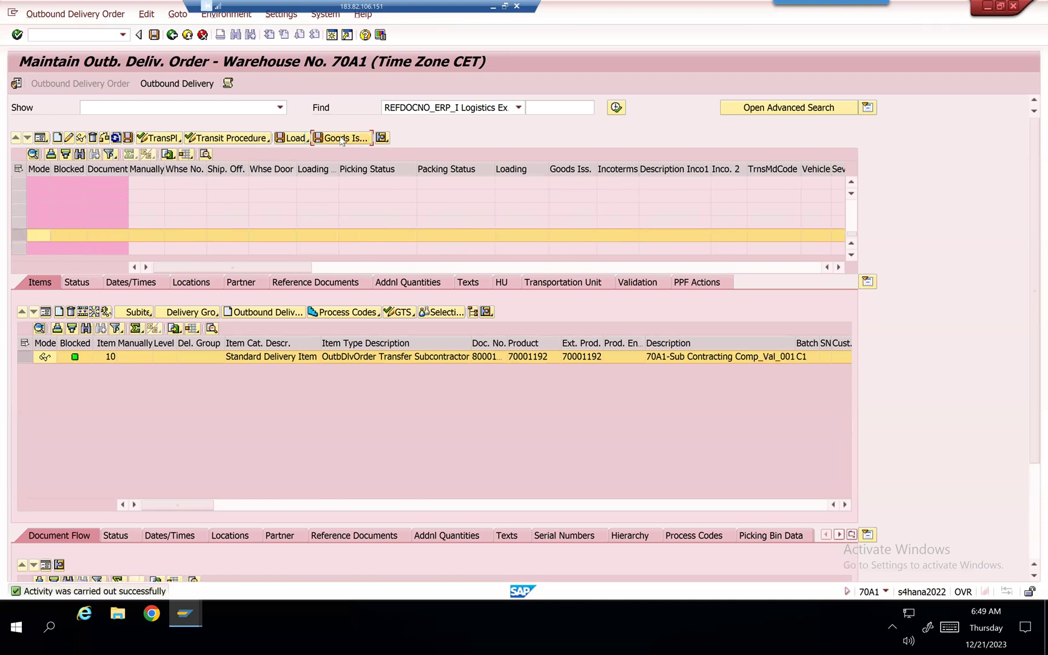
Step: Rerun the supplier stock report and expand 70001192 and 70001183, now 19 EA and 26 EA
key(alt+Tab)
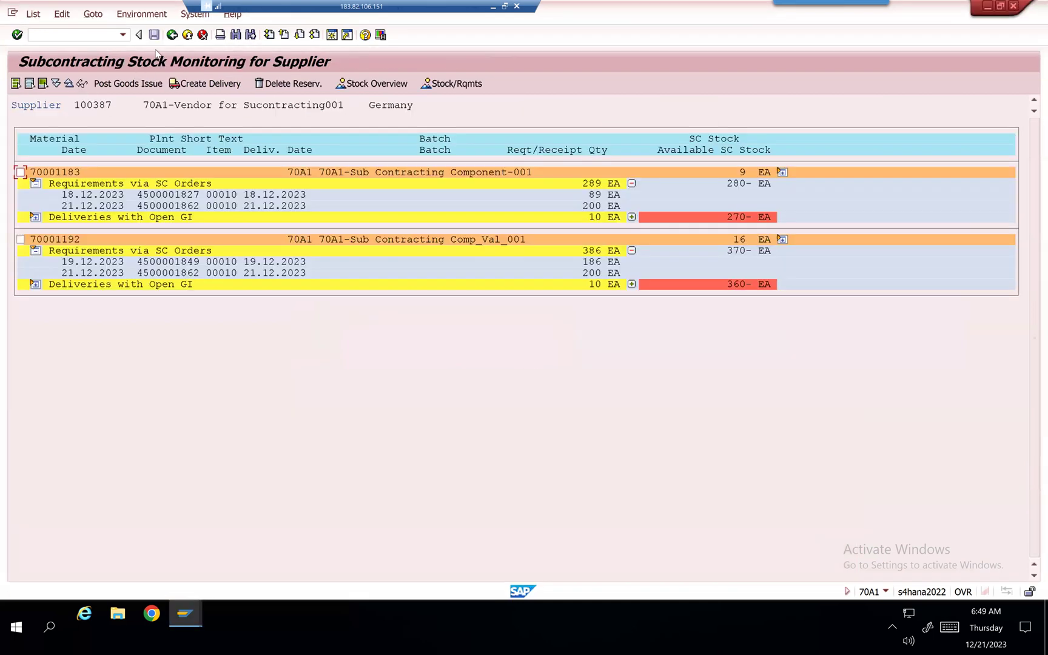
click(172, 35)
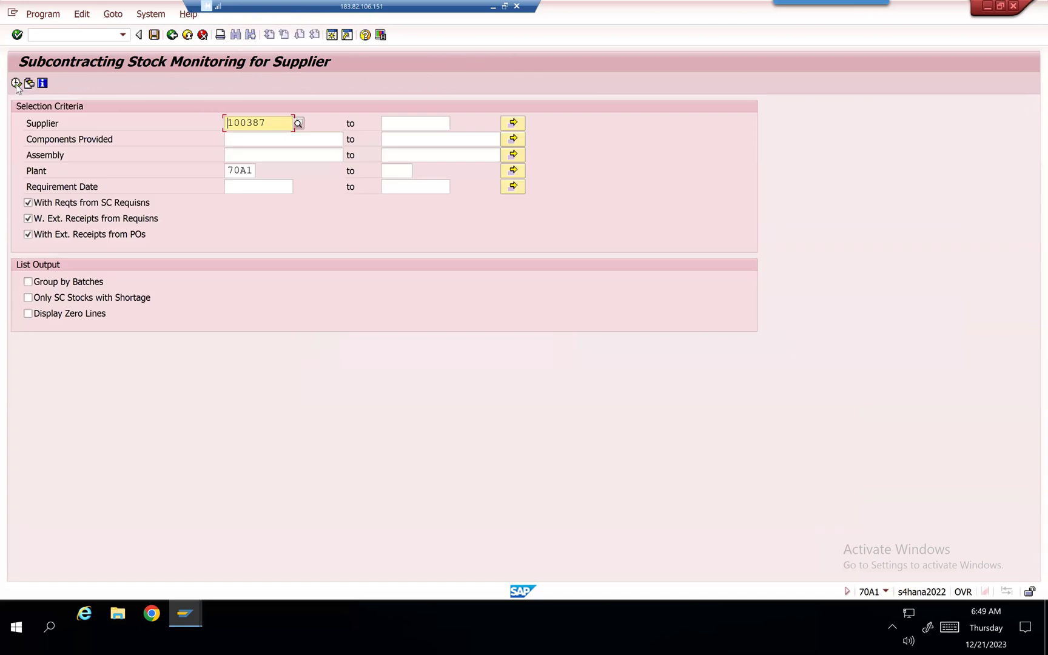
click(15, 84)
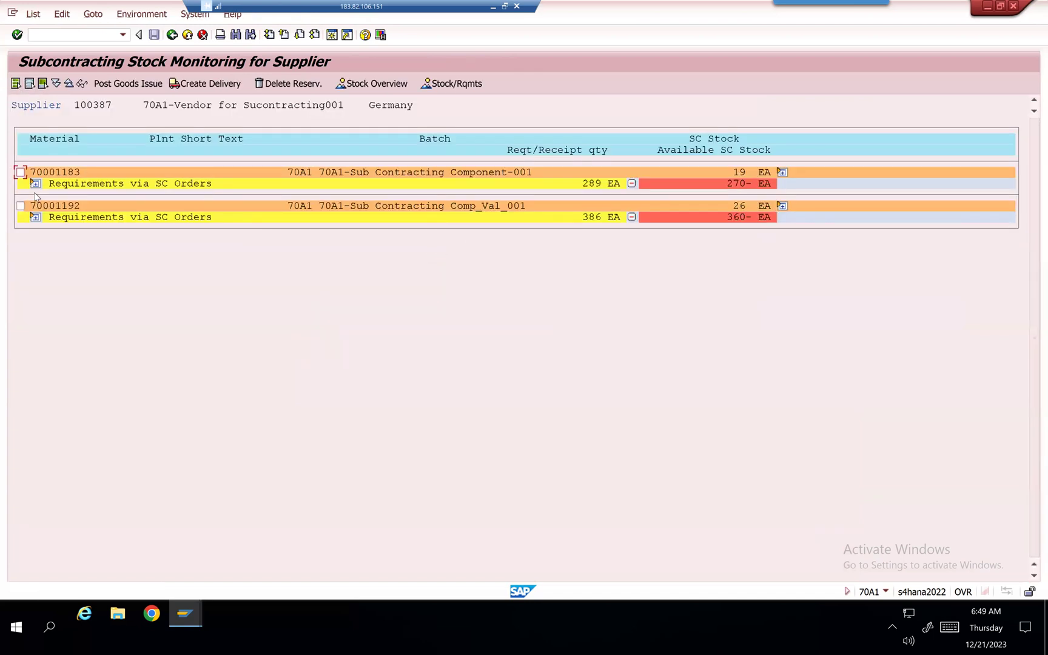
click(20, 206)
click(35, 217)
click(20, 173)
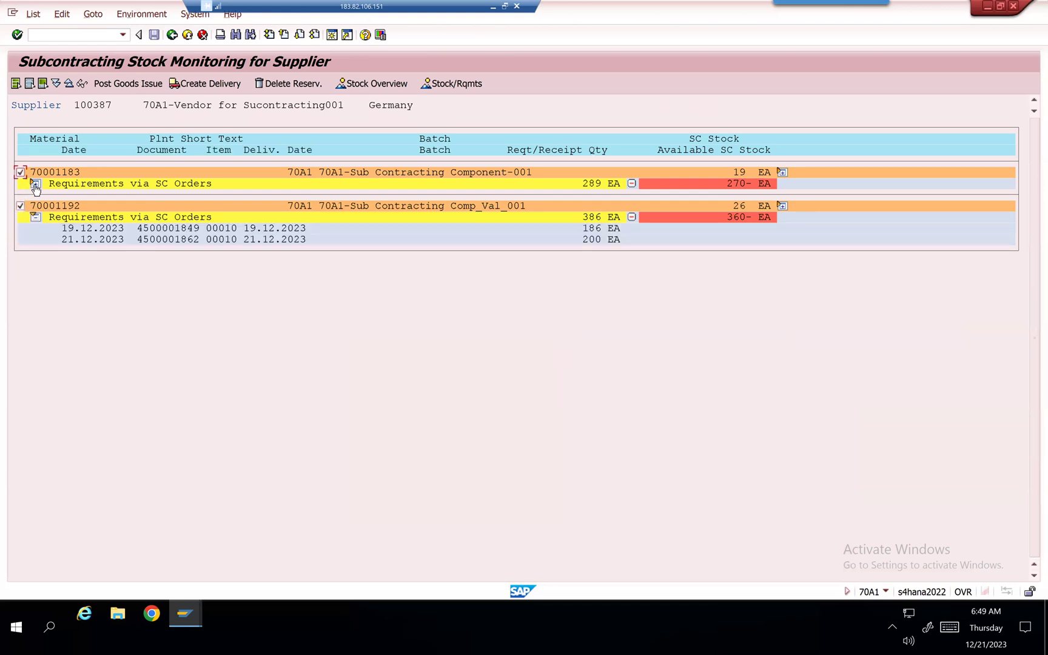
click(36, 185)
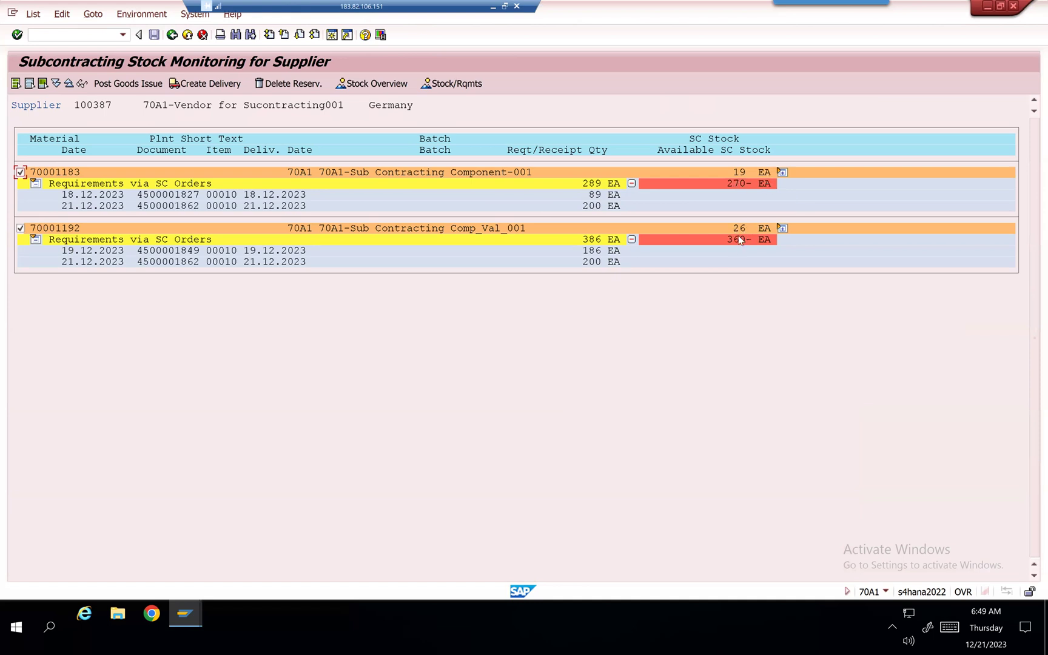
key(alt+Tab)
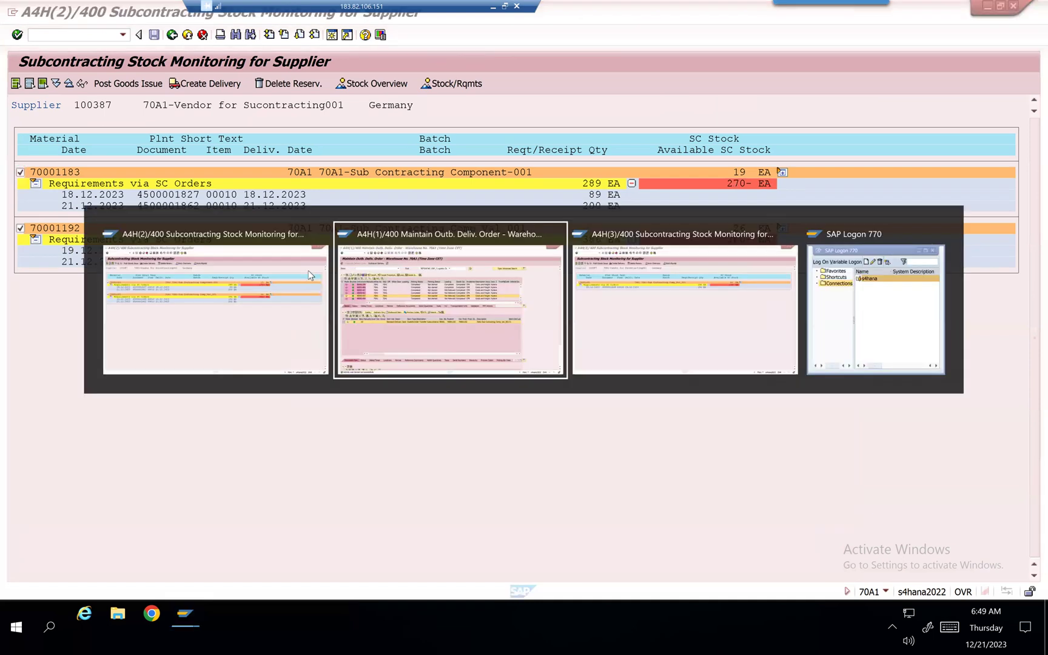
key(alt+Tab)
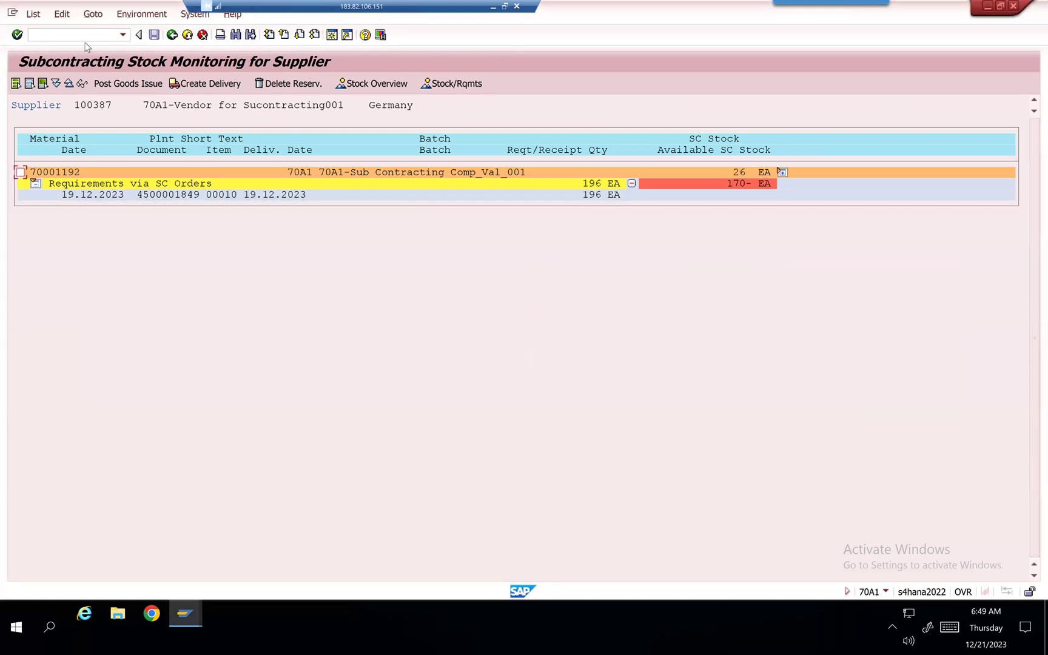
click(80, 38)
Step: Create inbound delivery 180004251 via /nvl31n with item 10 quantity 3 EA of 70001193, and save it
text(/nvl31n)
key(Return)
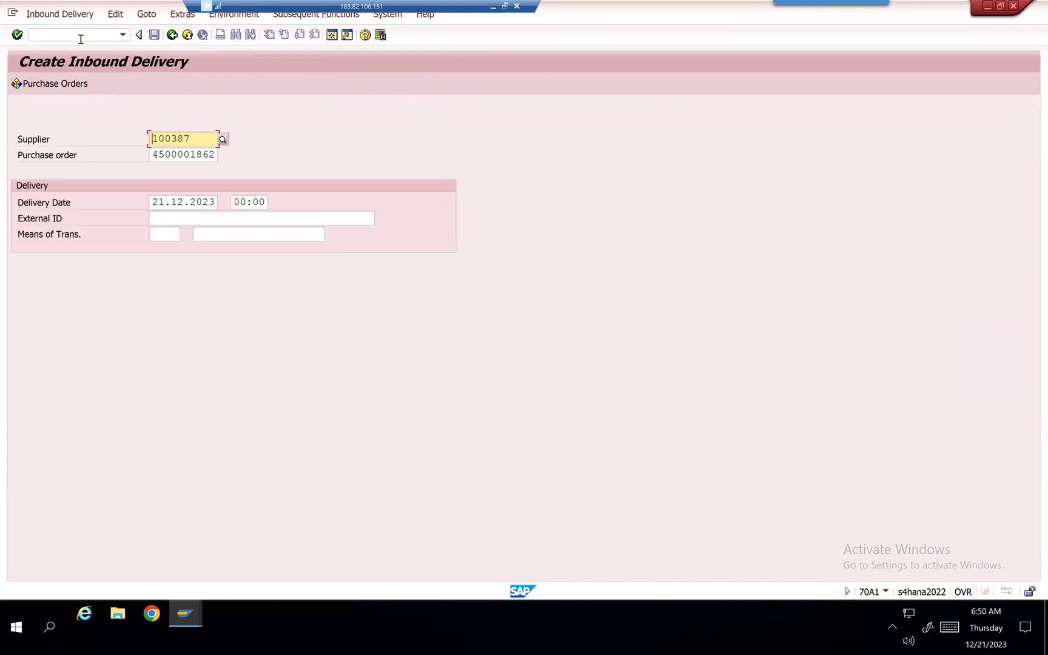
key(Return)
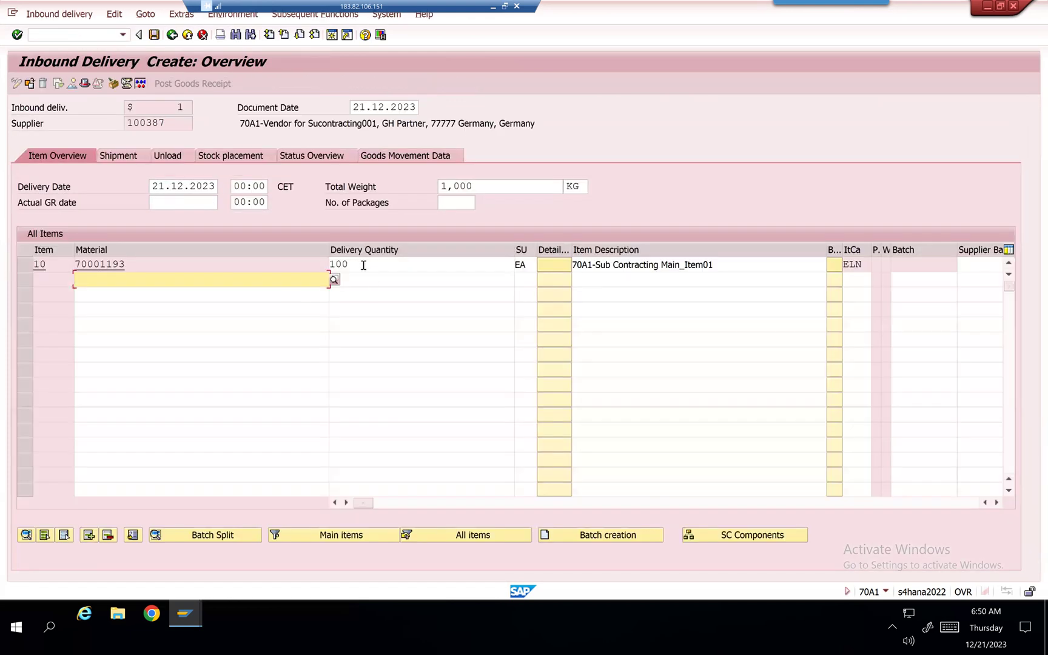
click(364, 265)
key(BackSpace)
key(BackSpace)
key(BackSpace)
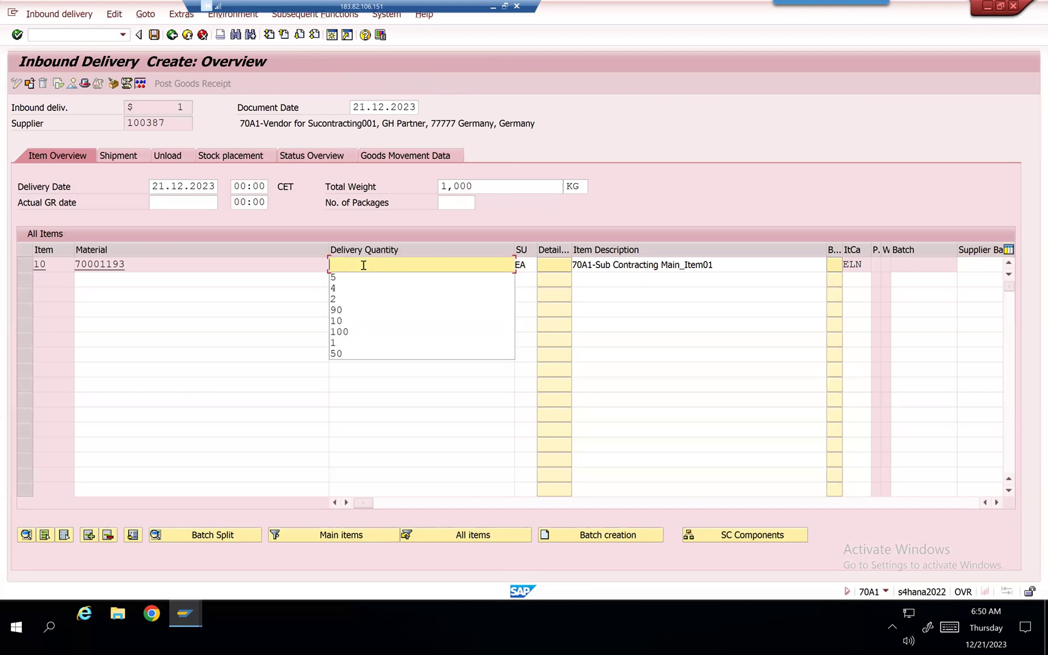
text(3)
key(Return)
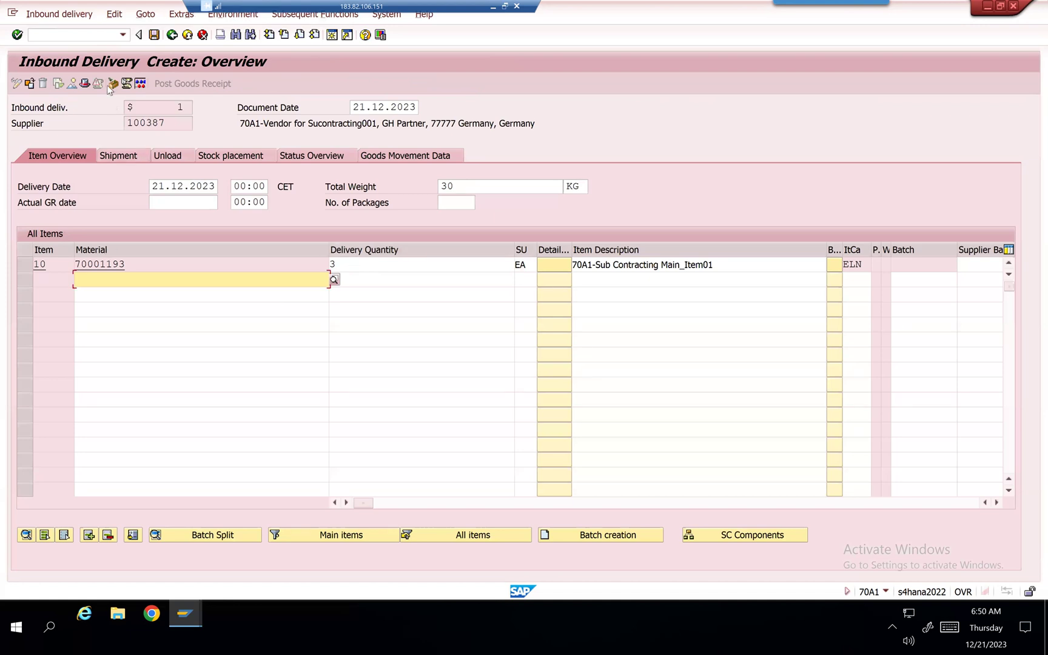
click(154, 35)
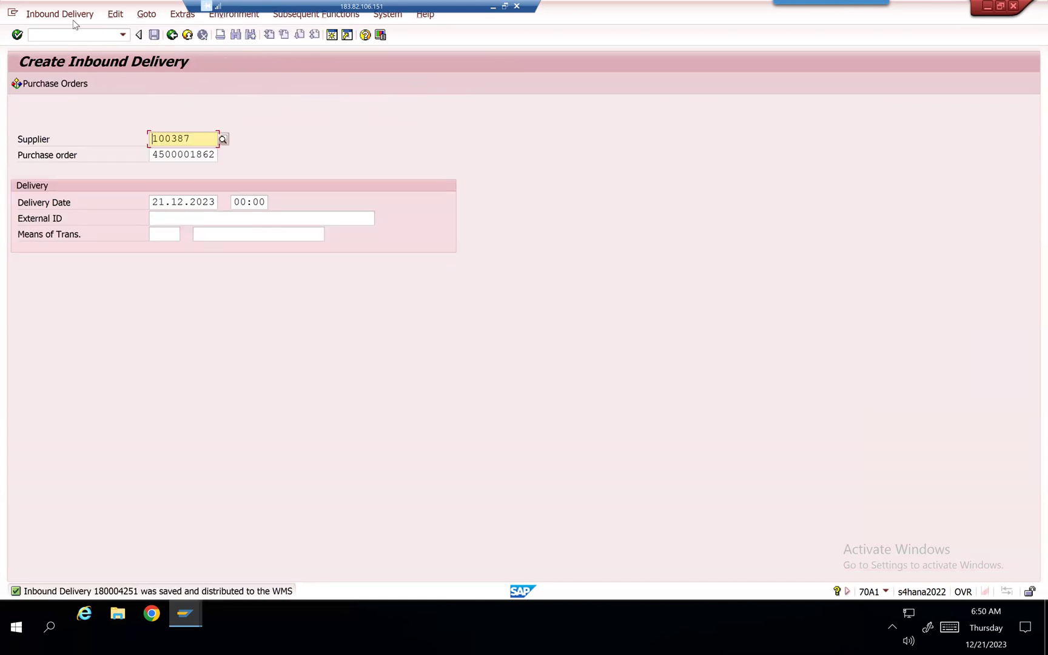
Step: Open warehouse inbound delivery maintenance (/SCWM/PRDI) in another SAP window
key(alt+Tab)
key(alt+Tab)
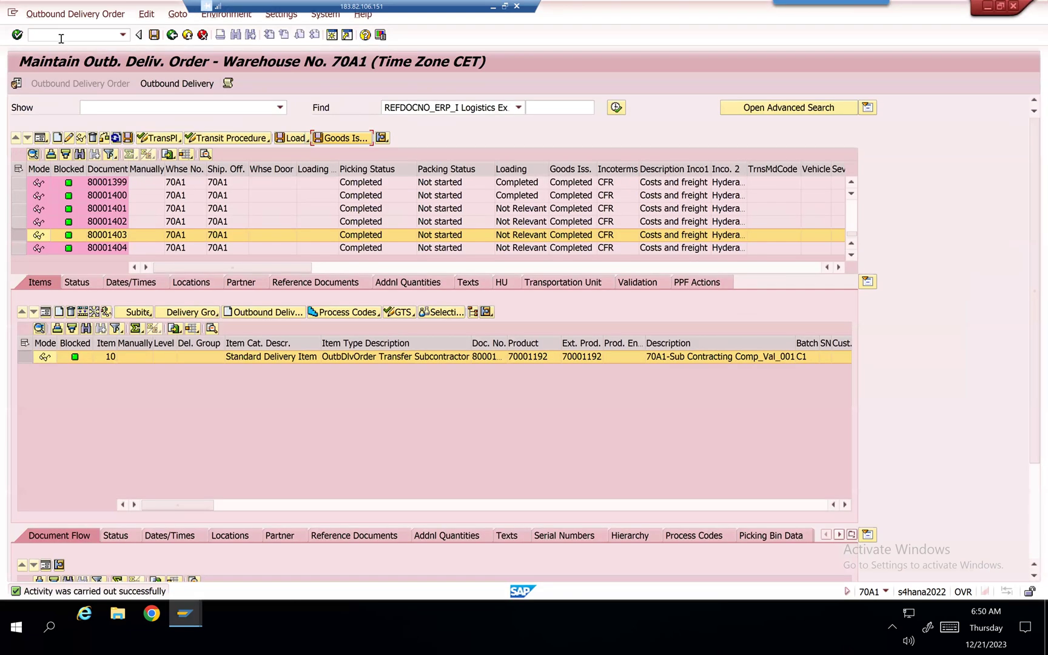
click(61, 38)
key(Return)
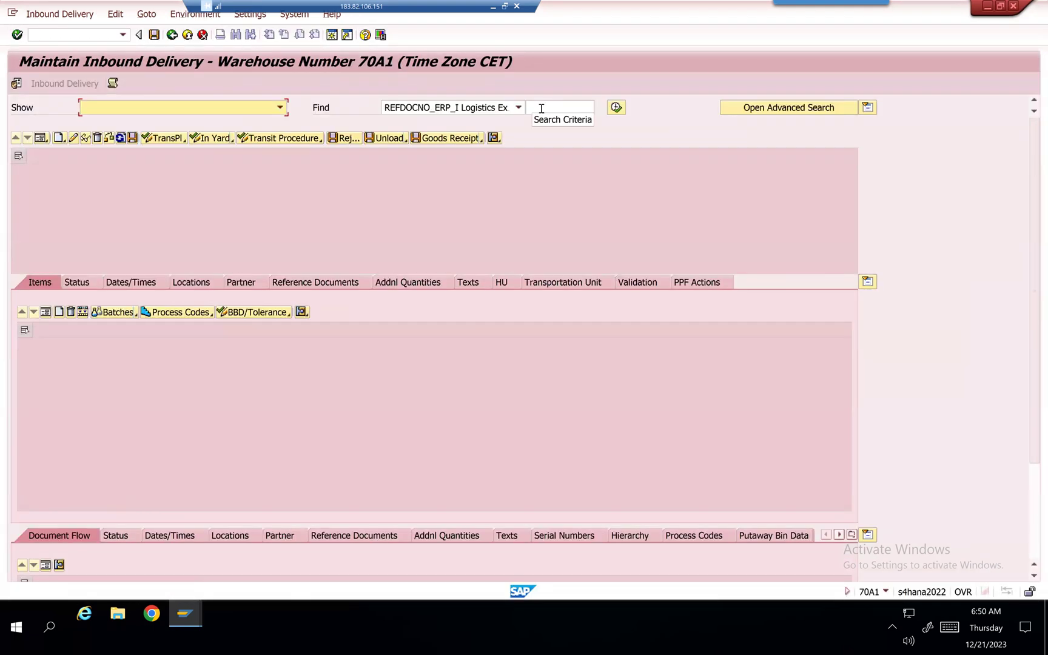
Step: Find inbound delivery 180004251 and post its goods receipt in warehouse 70A1
click(541, 106)
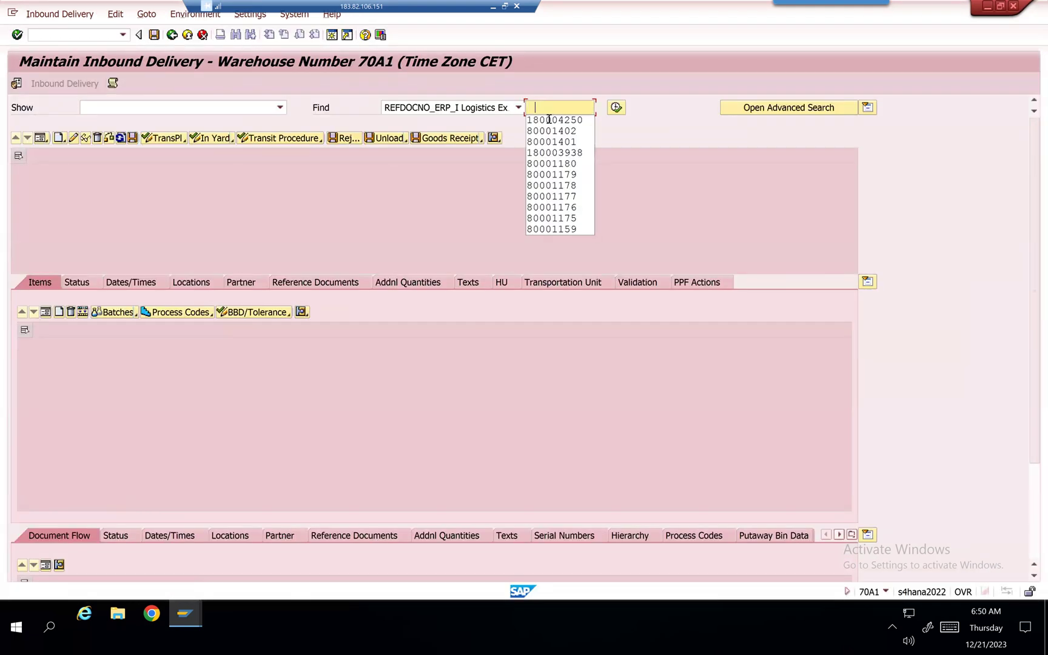
click(558, 120)
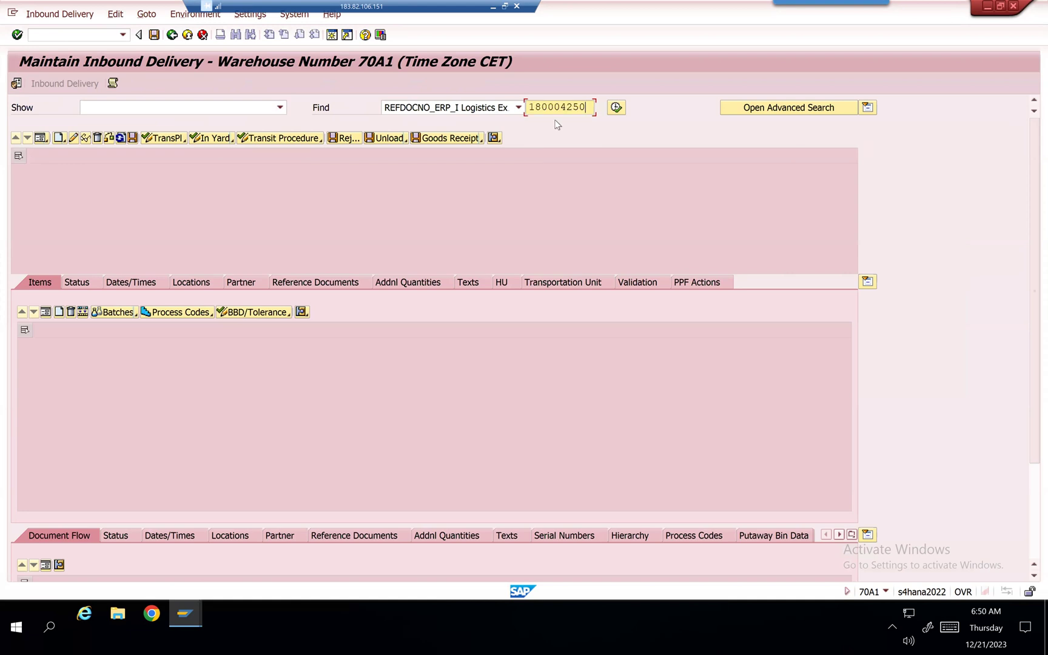
key(BackSpace)
text(1)
click(616, 108)
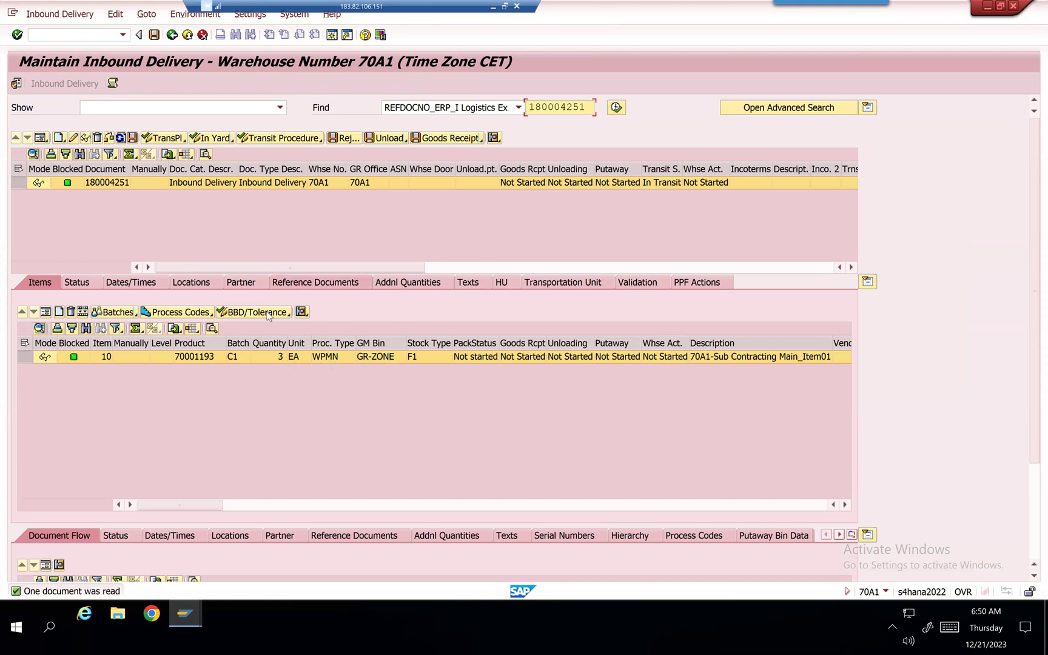
click(447, 138)
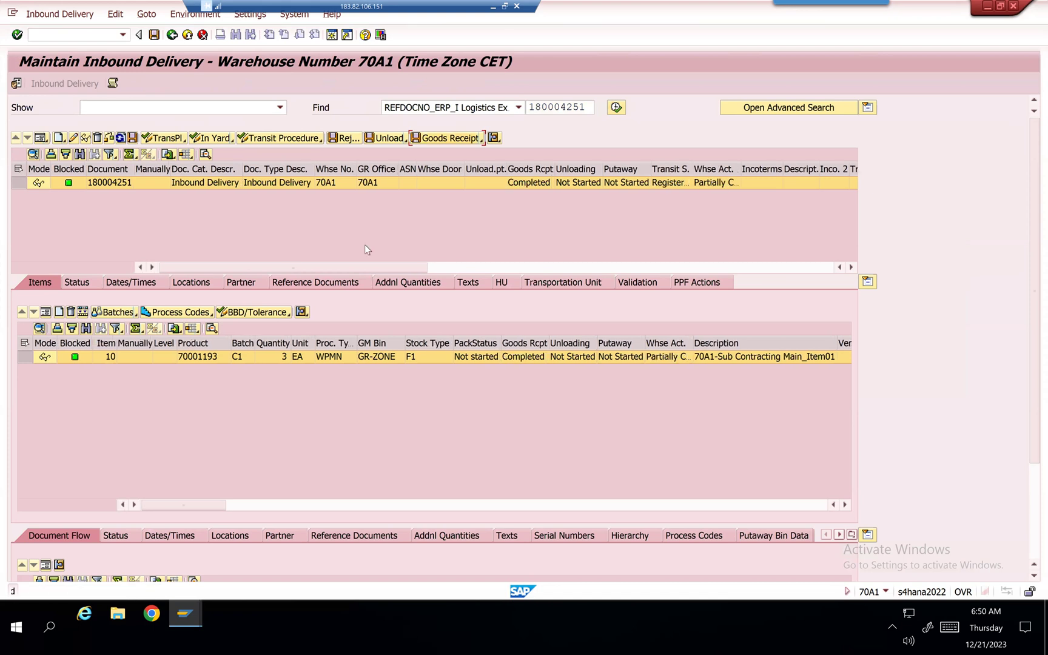
key(alt+Tab)
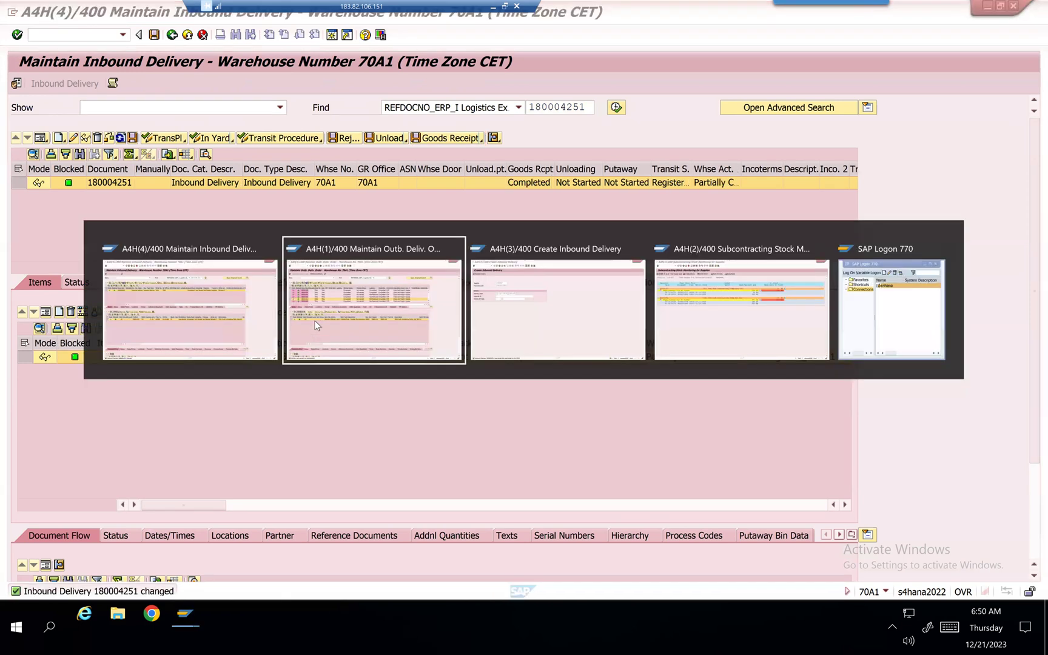
Step: Rerun the supplier stock report showing components reduced to 13 EA and 20 EA, then return to delivery 180004251
key(alt+Tab)
key(alt+Tab)
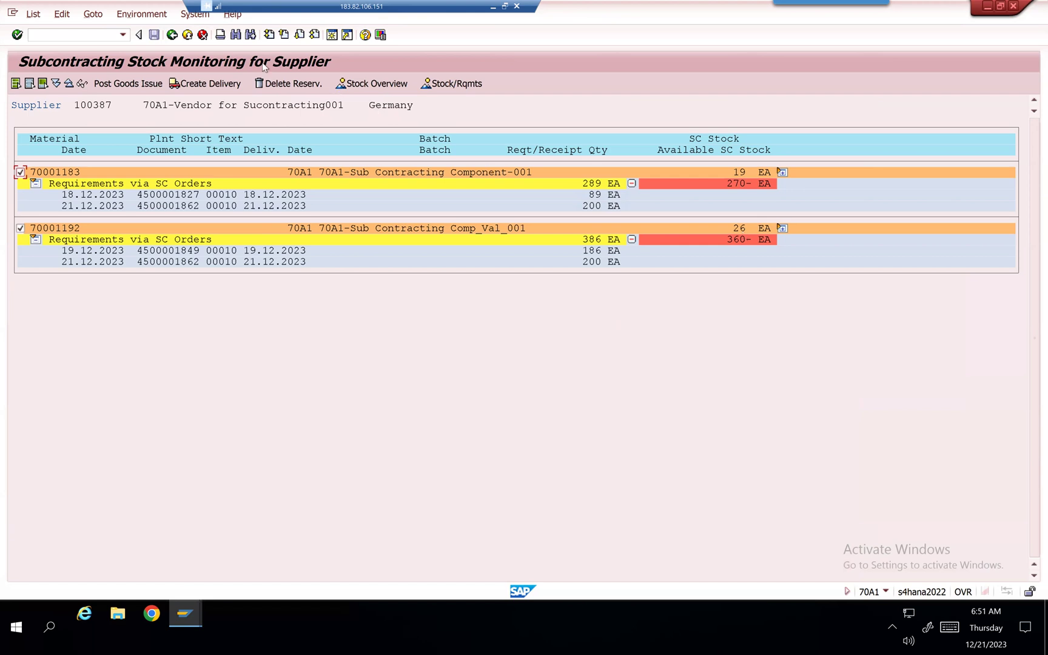
click(172, 36)
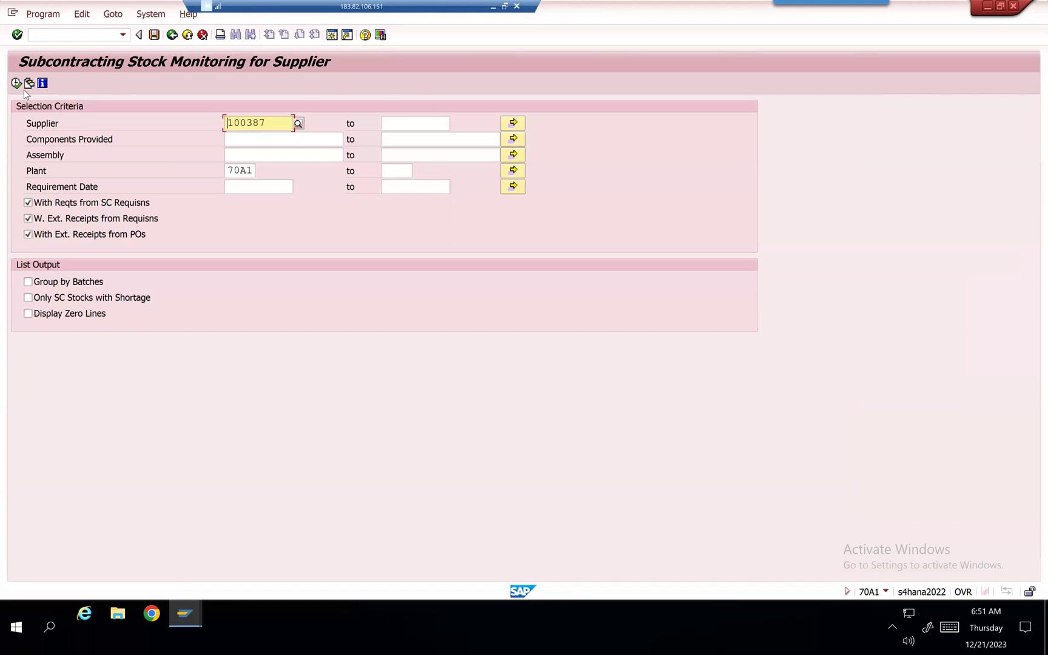
click(16, 82)
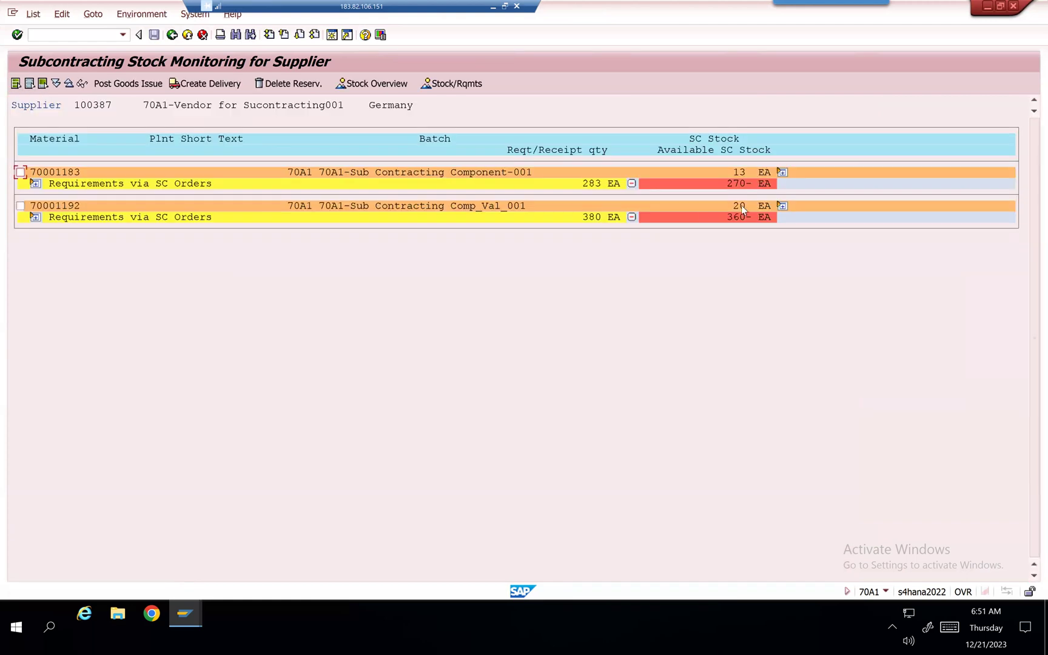
click(742, 174)
key(alt+Tab)
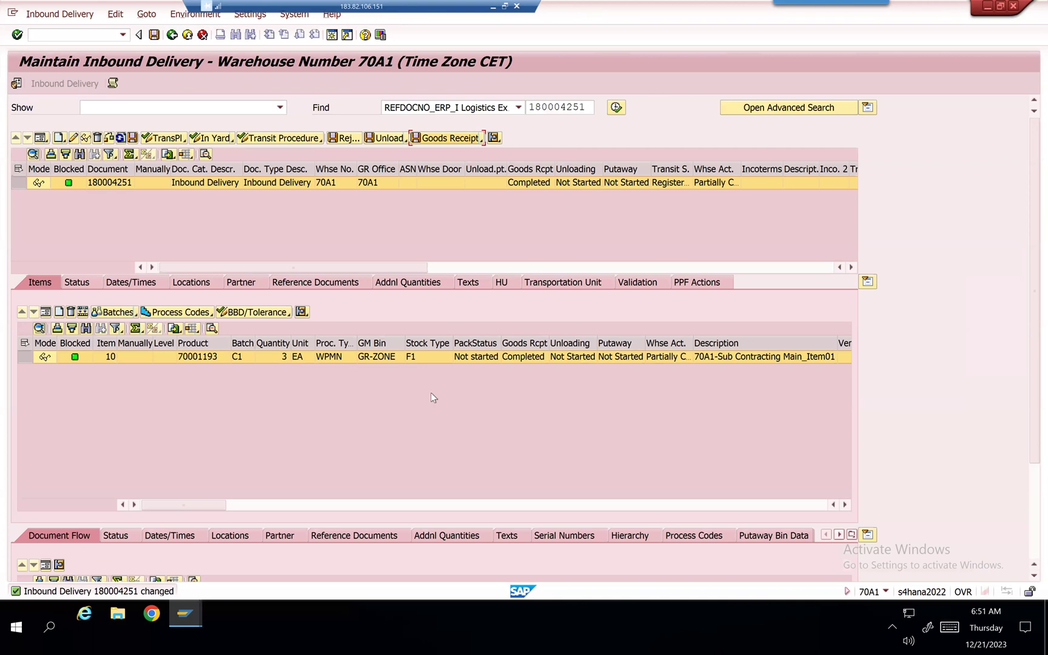
Step: Start a warehouse task from inbound delivery 180004251's follow-on functions
key(alt+Tab)
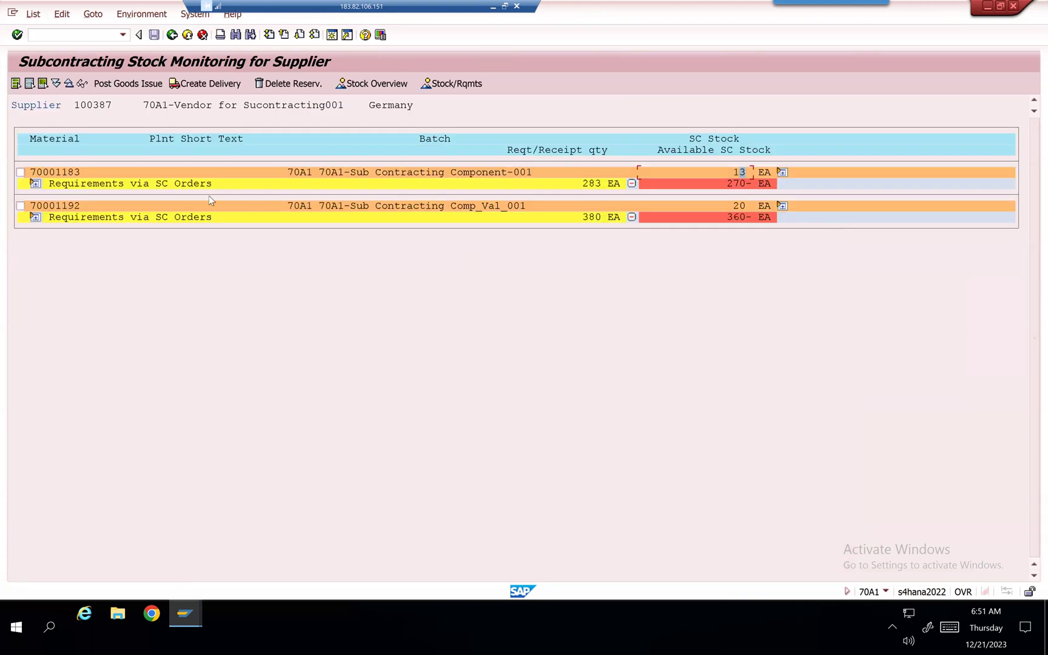
key(alt+Tab)
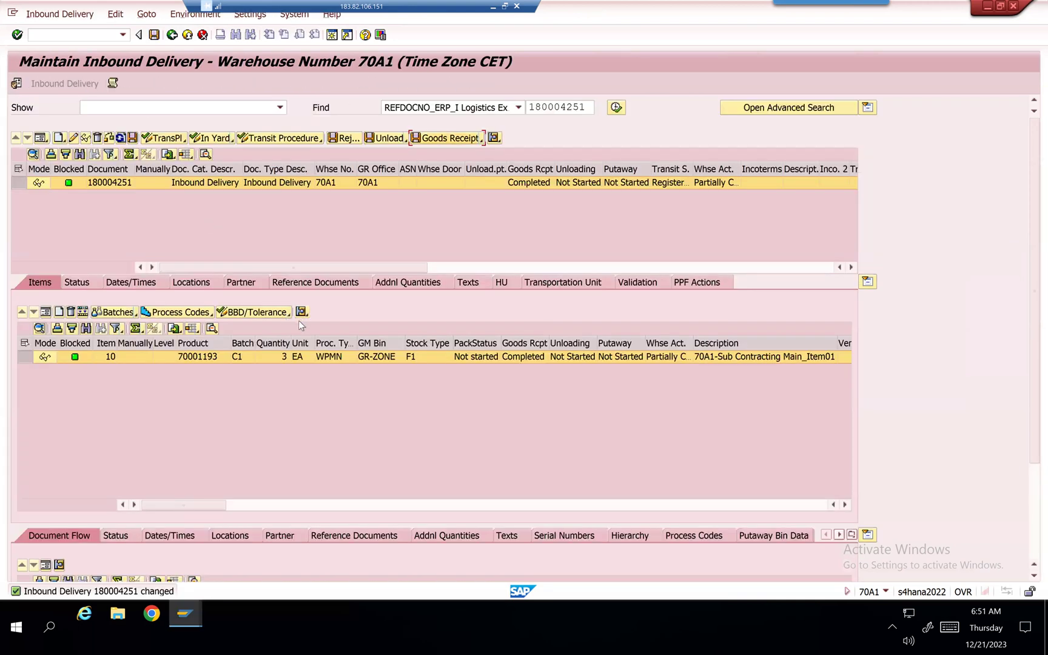
key(alt+Tab)
key(alt+Tab)
click(51, 11)
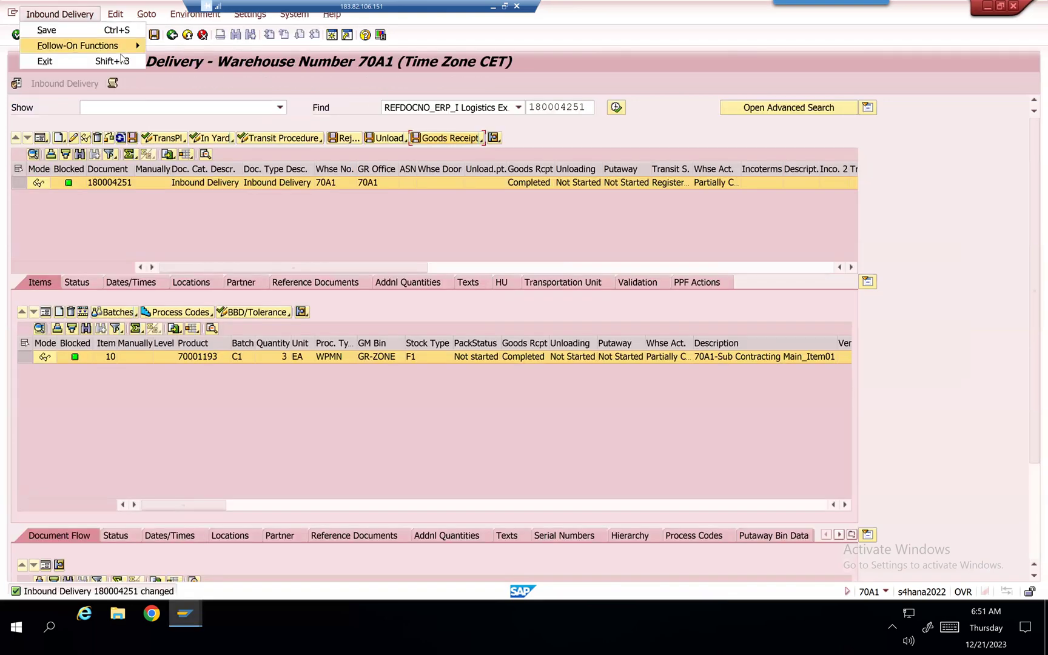
click(129, 47)
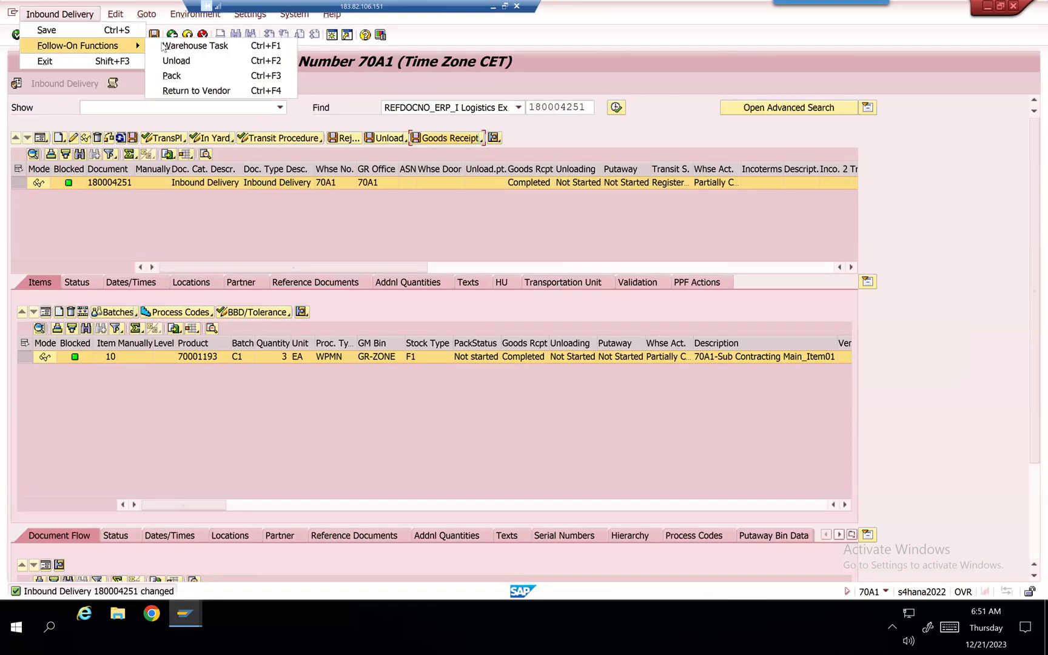
click(187, 46)
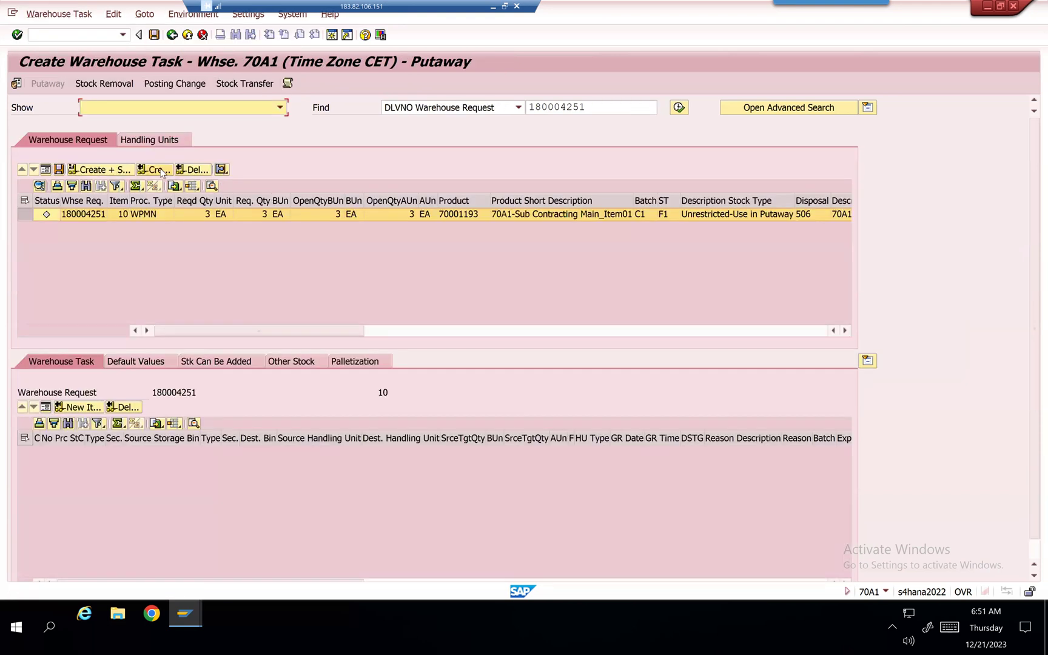
Step: Create and save the putaway task as warehouse order 40001028 (3 EA, GR-ZONE to F1), then open confirmation
click(159, 170)
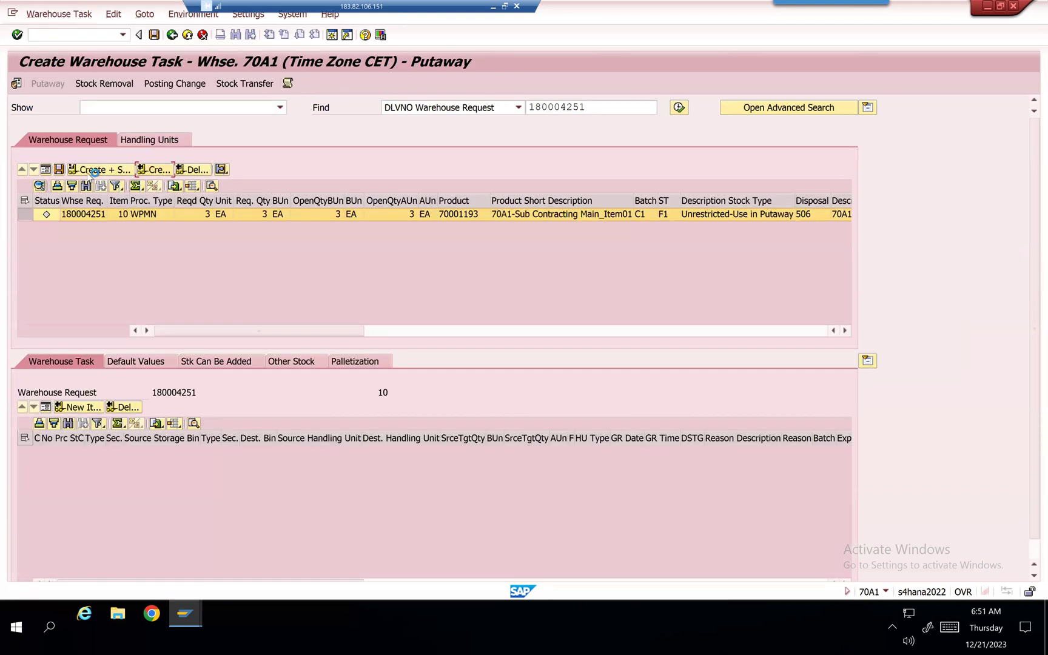
click(58, 170)
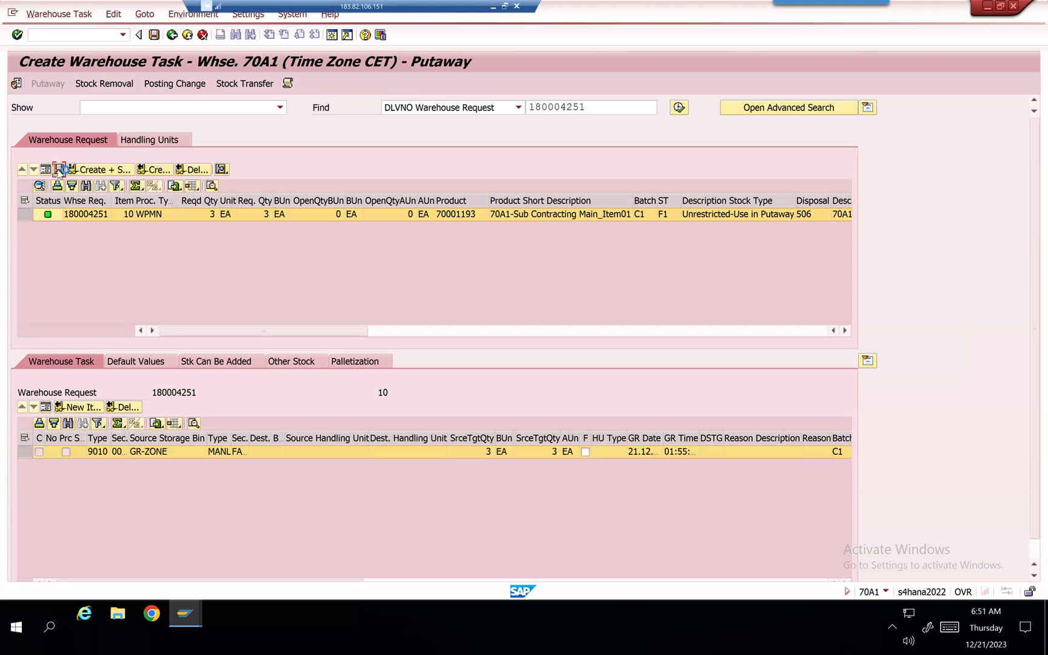
click(154, 35)
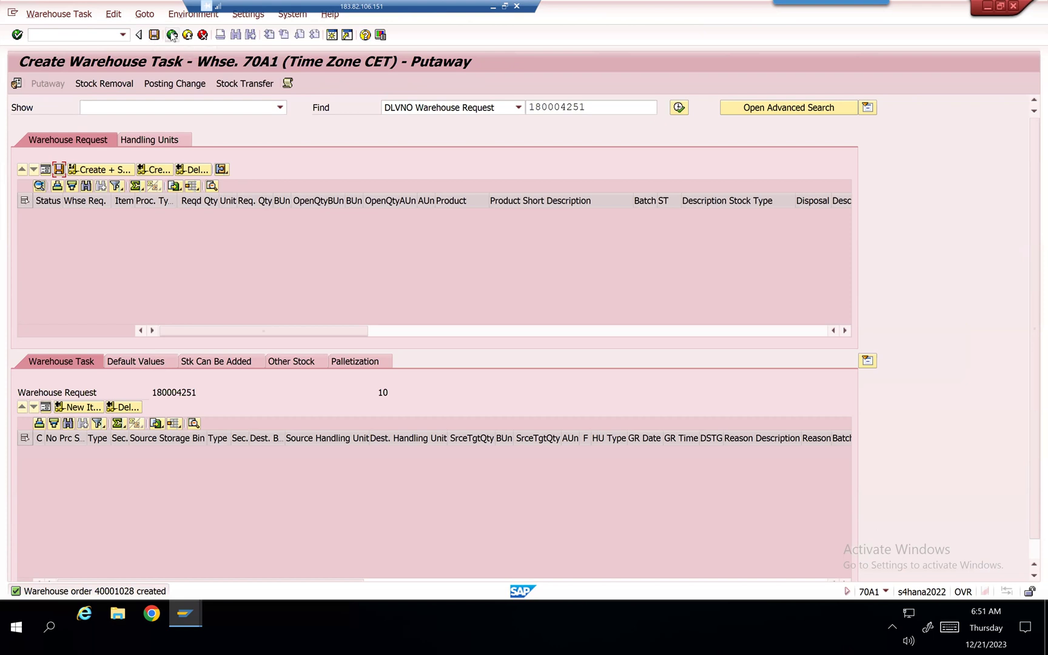
click(71, 17)
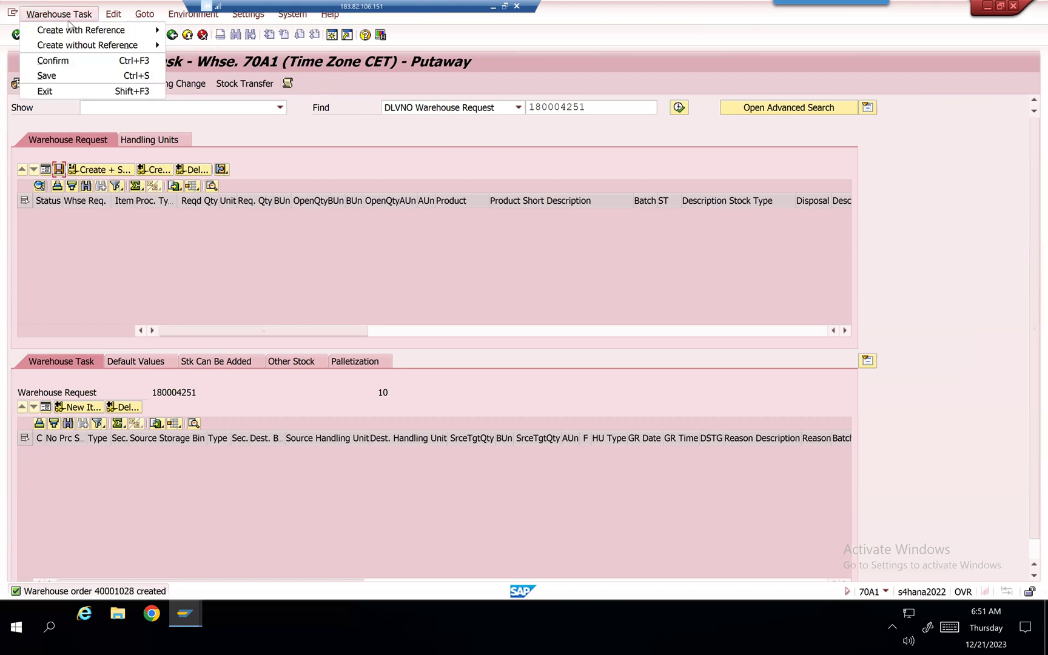
click(76, 61)
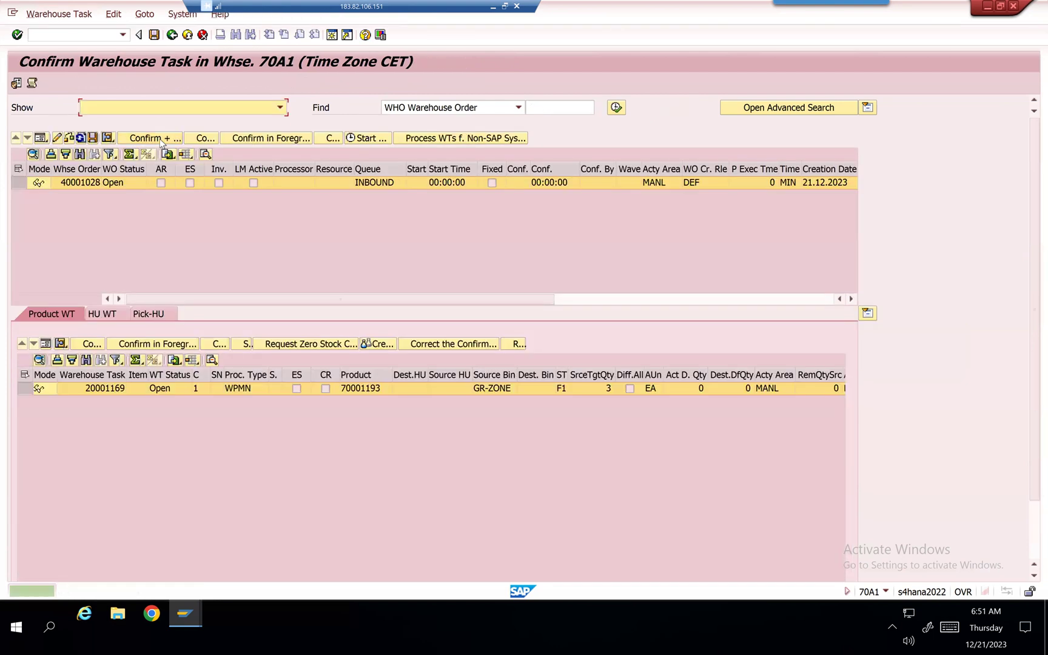
Step: Confirm warehouse order 40001028 with destination bin MANL-B1-S1-L4 and save
click(152, 138)
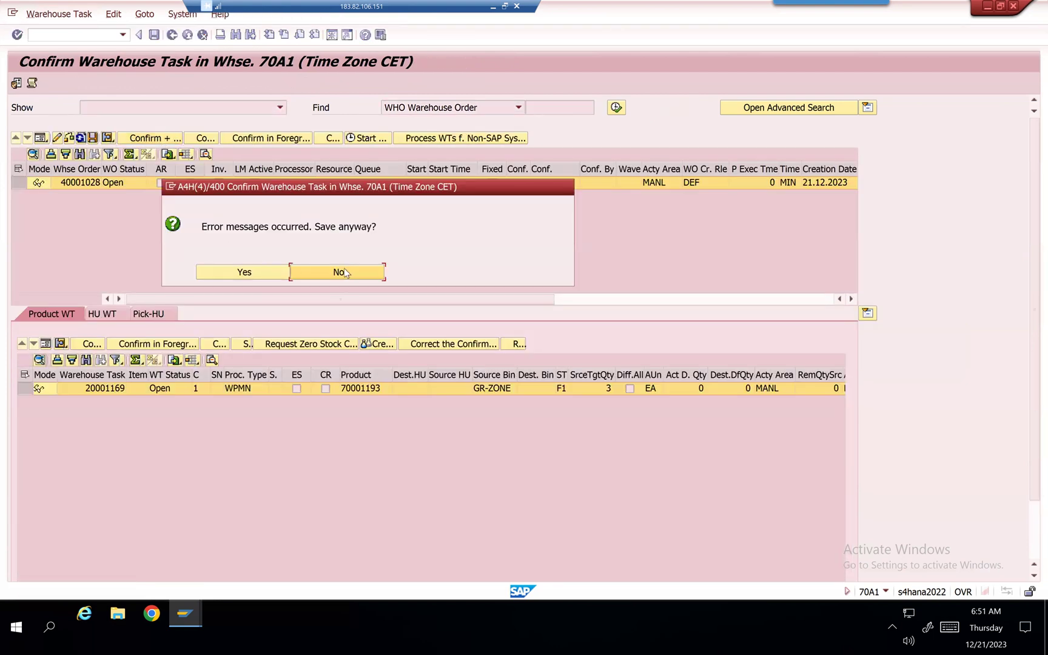
key(Return)
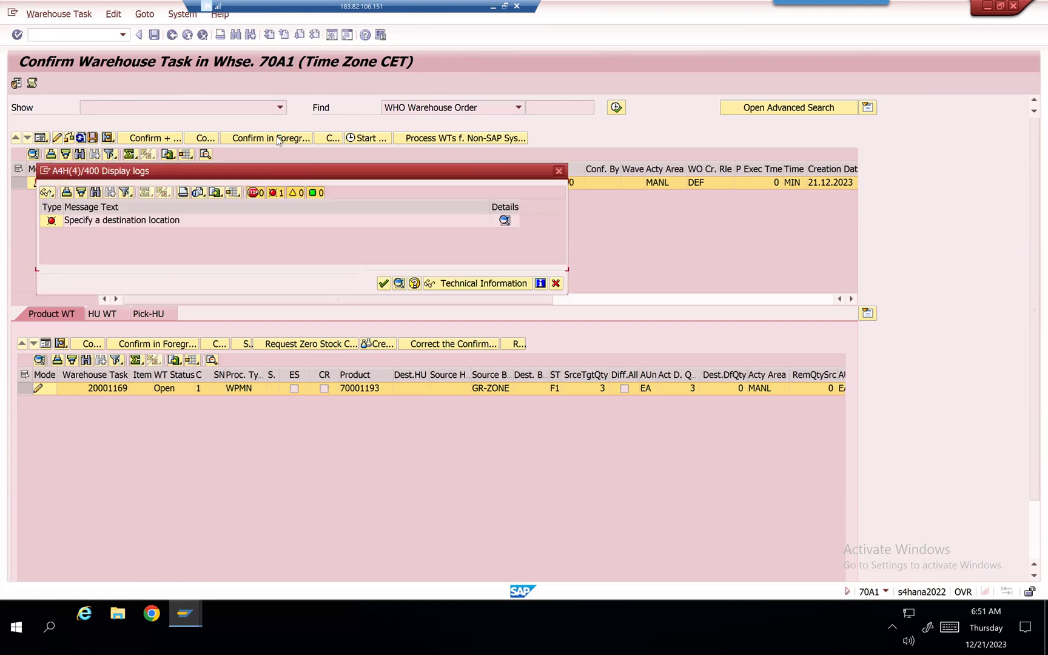
click(383, 283)
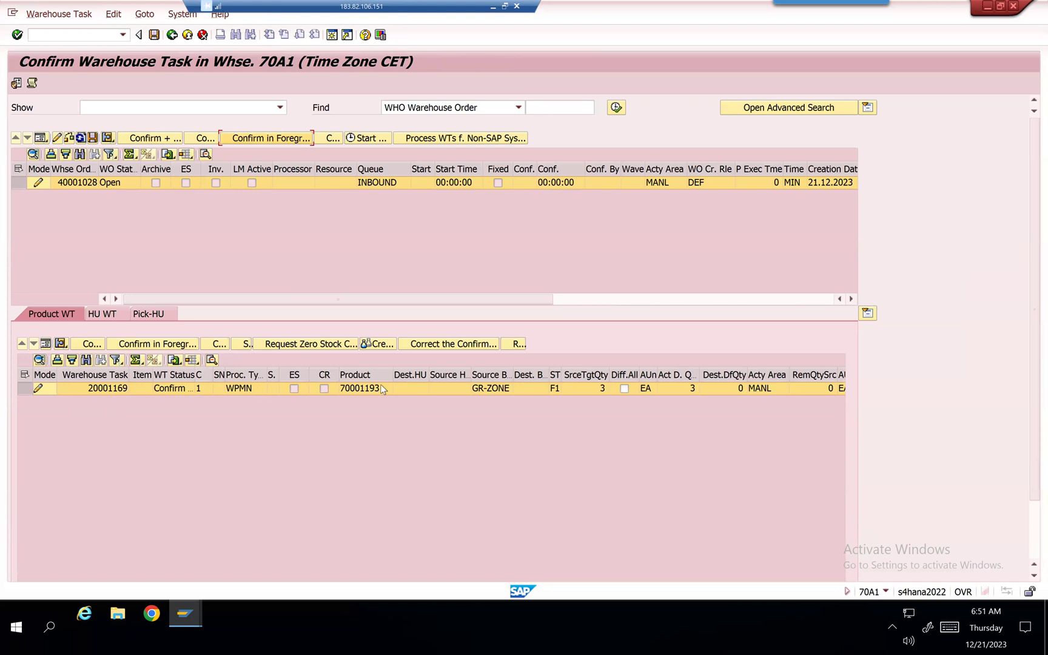
click(46, 344)
click(268, 453)
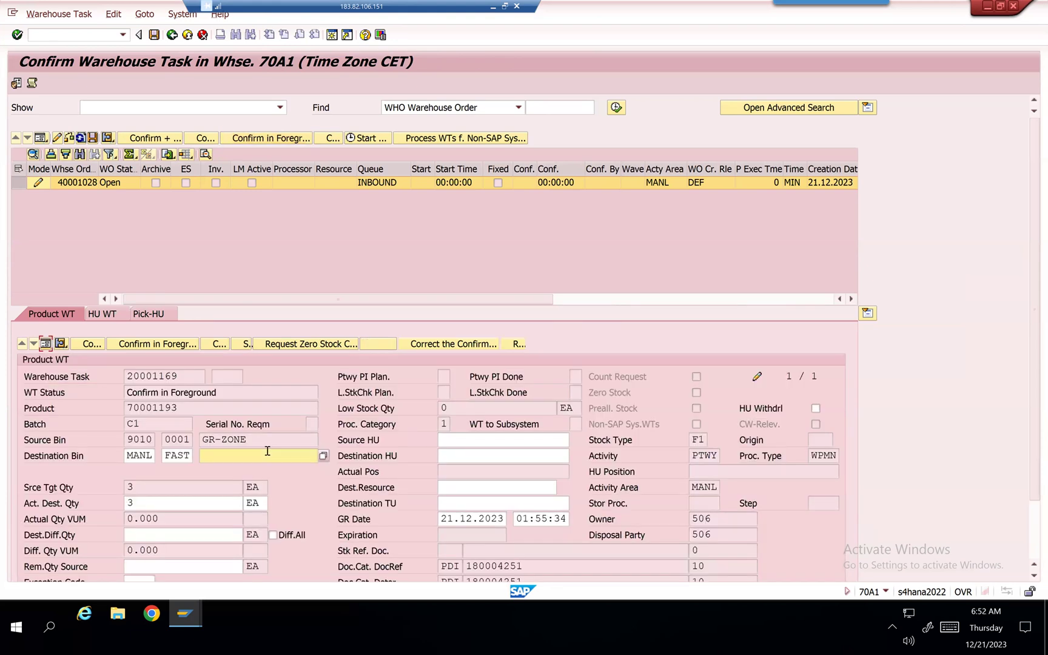
click(327, 456)
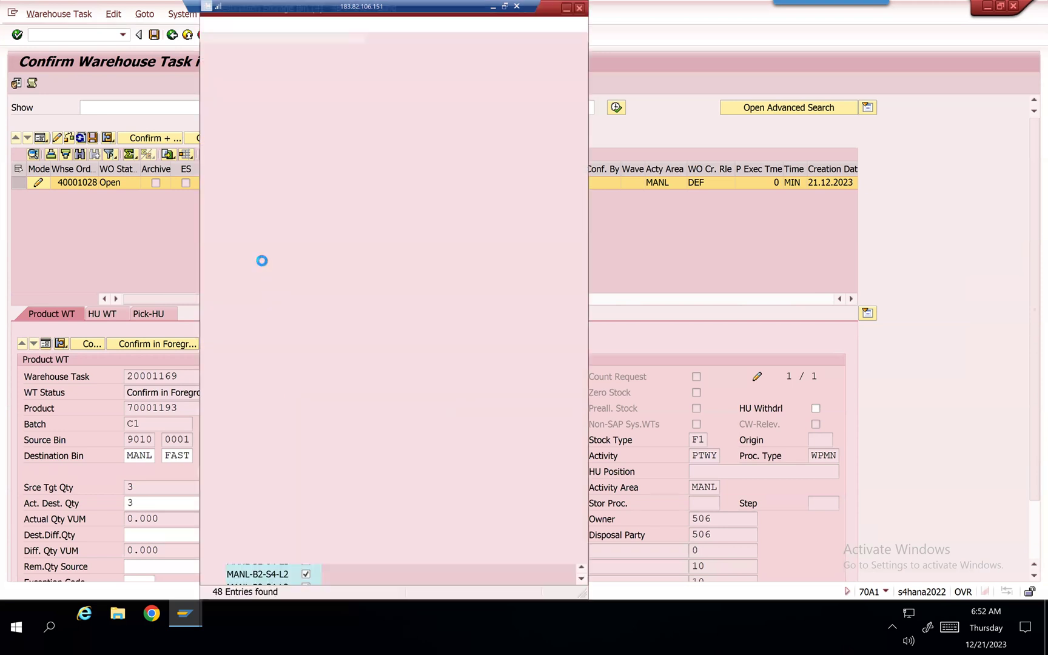
double_click(277, 143)
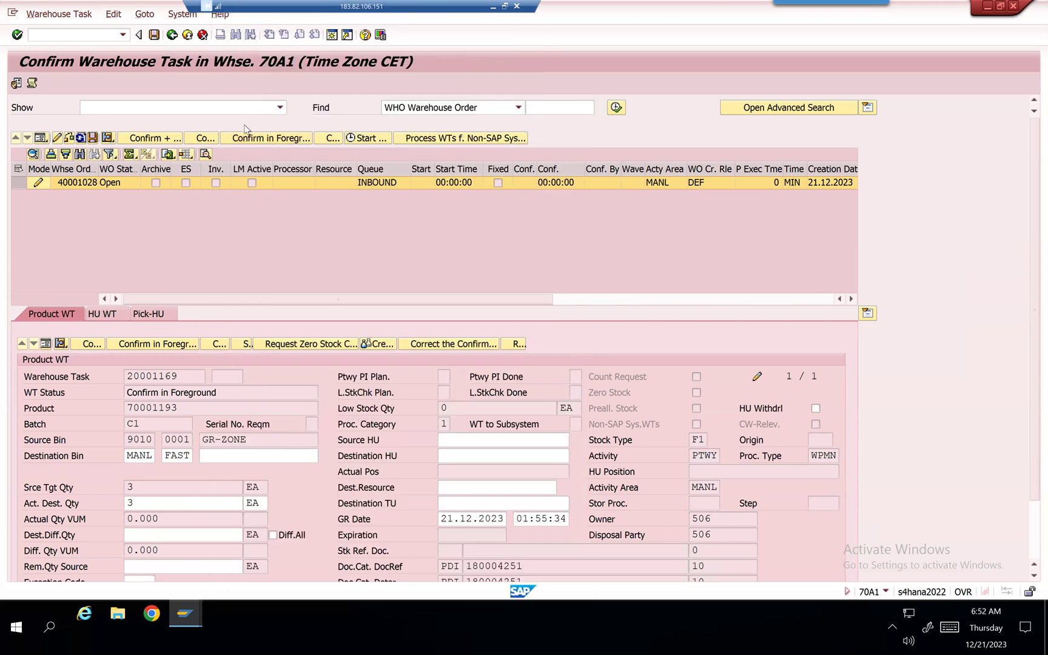
click(156, 35)
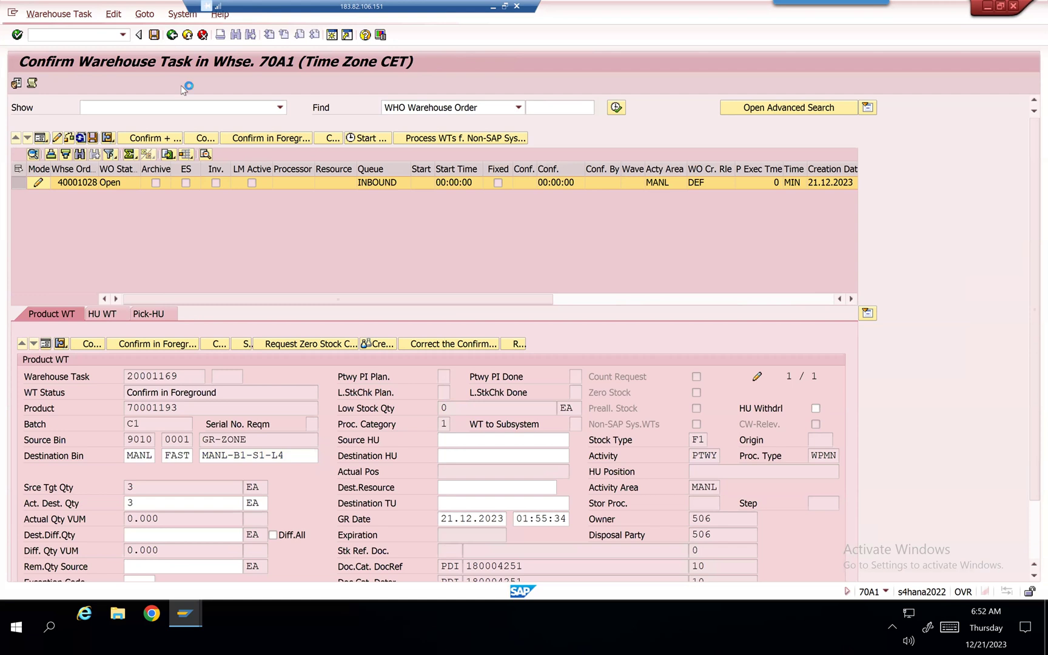
click(173, 35)
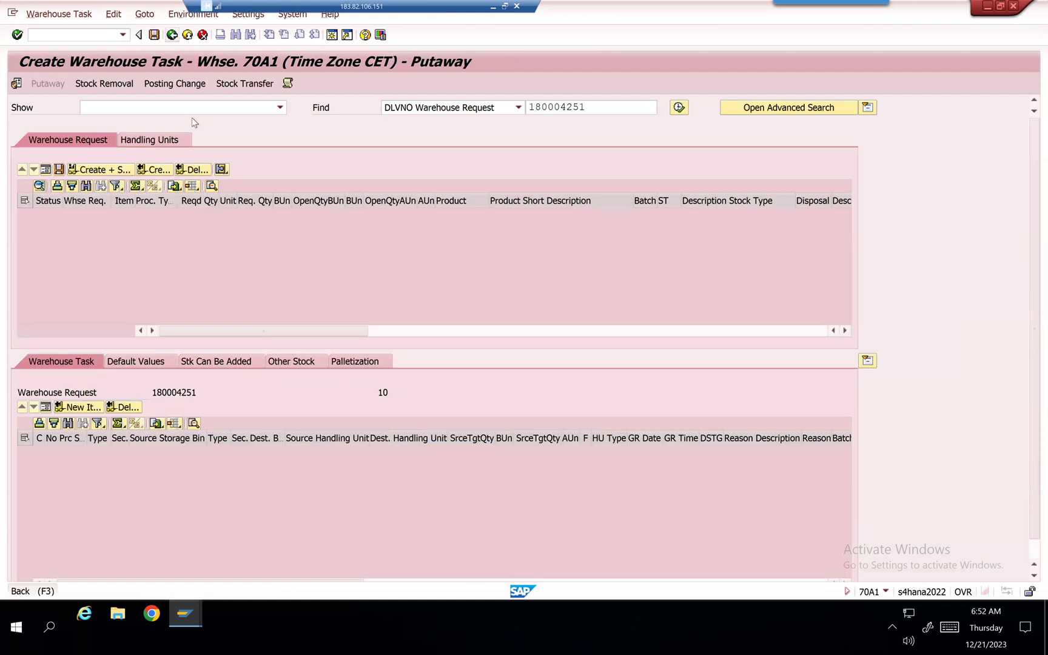